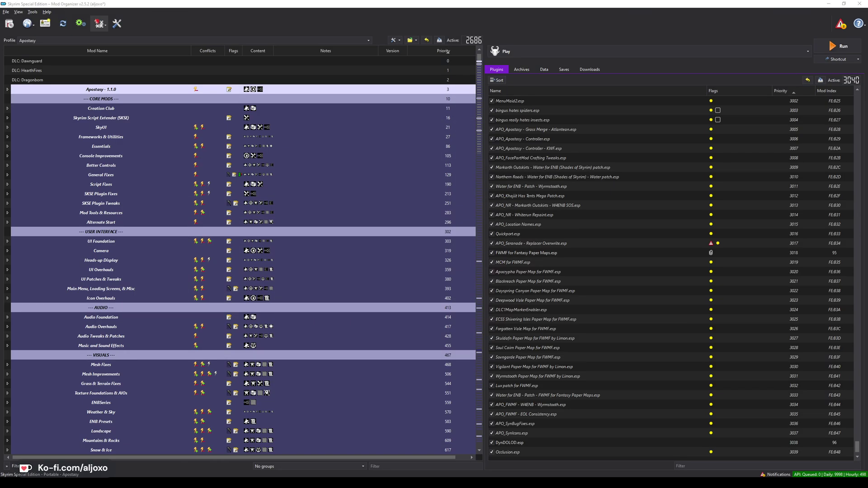
- Switch to the browser, view the Nexus Mods pages for Seranade and Majestic Auri, and return to the mod manager
key("alt+Tab")
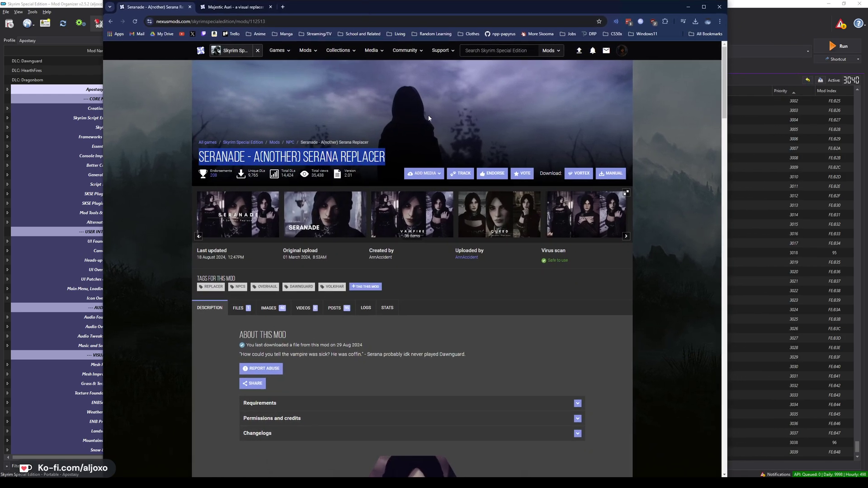
mouse_move(199, 157)
left_mouse_down()
mouse_move(385, 157)
mouse_move(199, 157)
left_mouse_up()
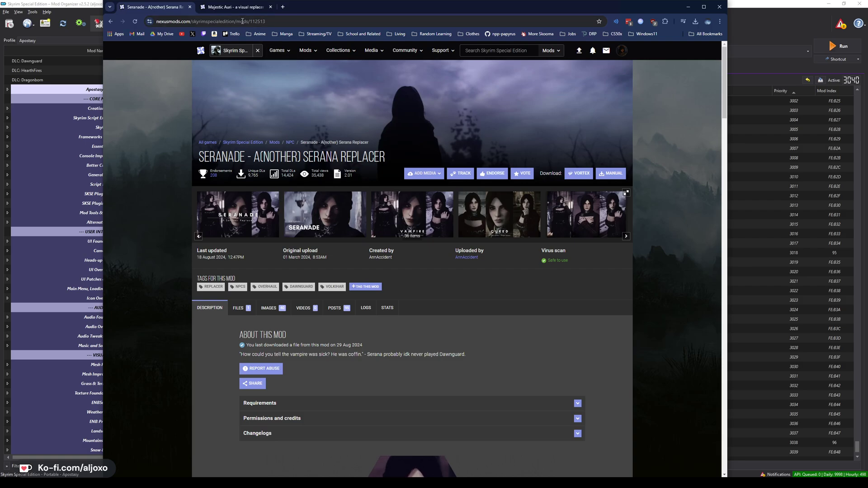
left_click(234, 6)
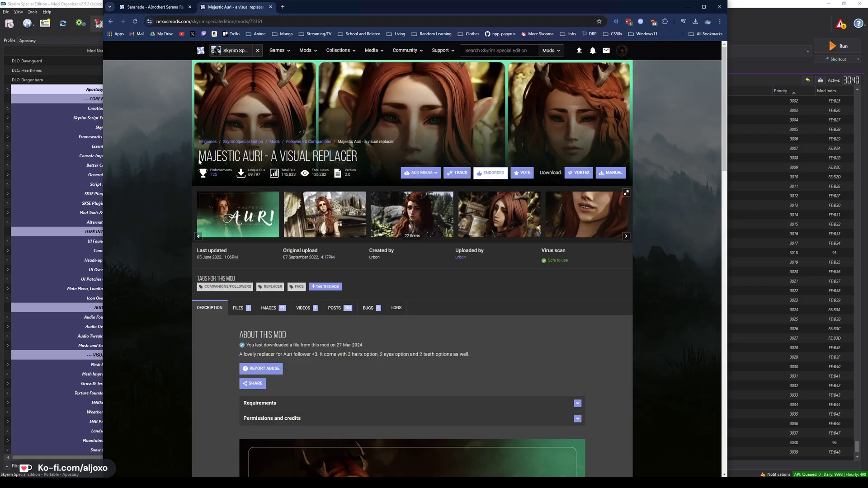
left_click_drag(199, 160, 358, 156)
left_click(688, 7)
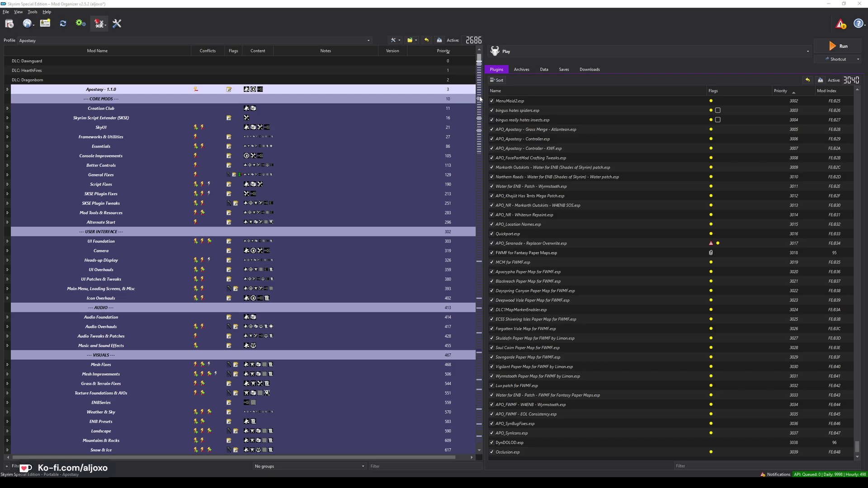
- Locate the Rule 11 mods near the end of the mod list and start installing the downloaded Seranade 2.0 archive
left_click(589, 69)
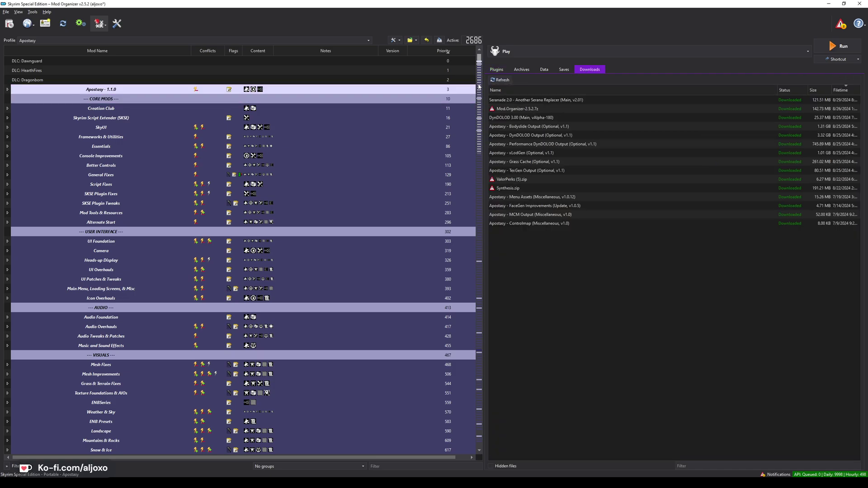
left_click_drag(480, 86, 489, 403)
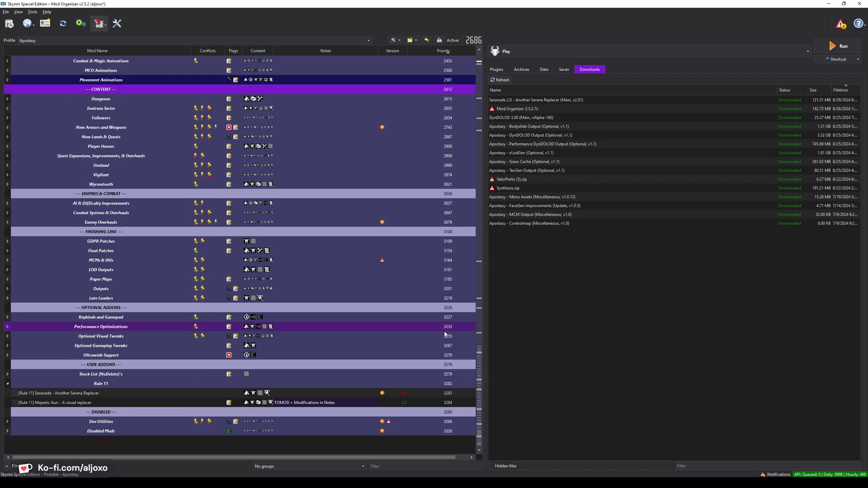
left_click(182, 403)
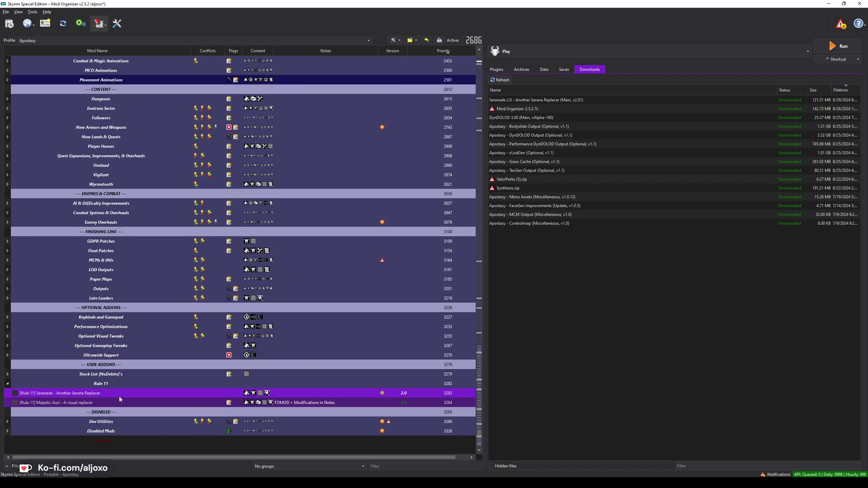
double_click(547, 100)
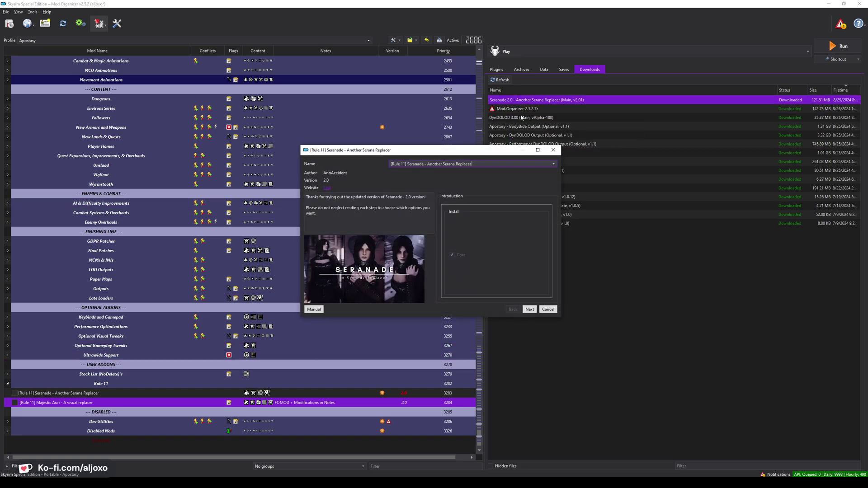
left_click_drag(433, 150, 327, 65)
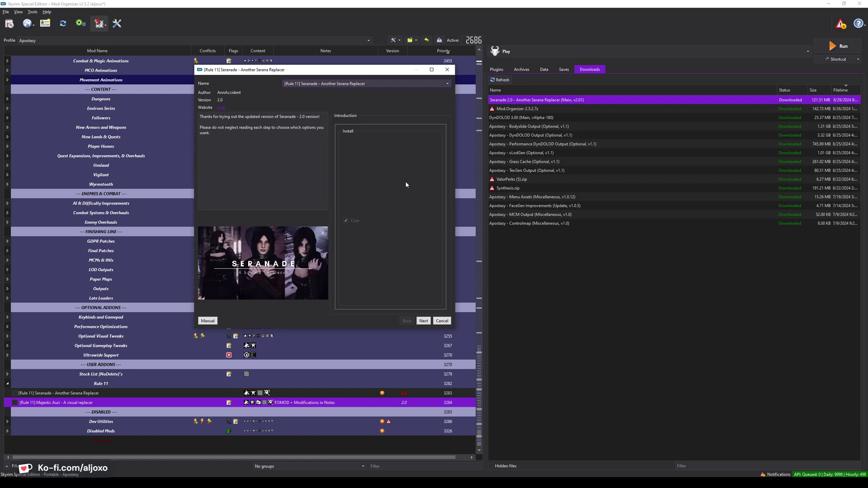
- Accept the custom skin textures and the Vampire version in the Seranade installer
left_click(424, 321)
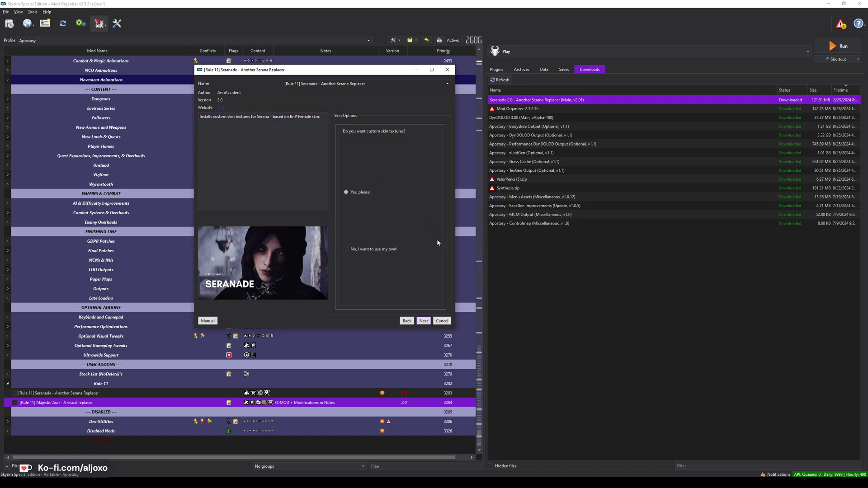
left_click(423, 321)
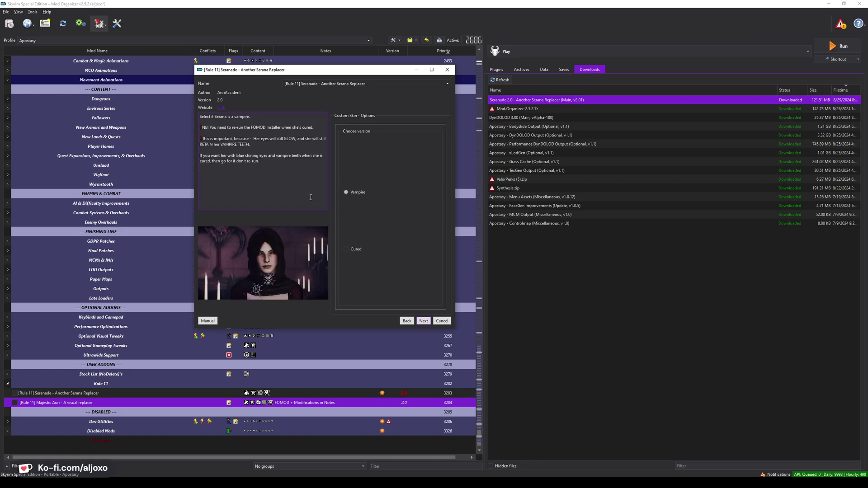
left_click(423, 321)
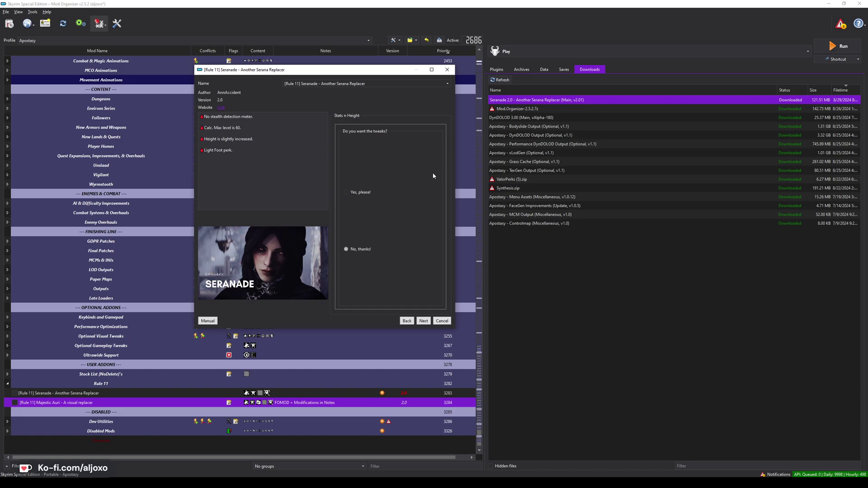
- Review the installer's list of stat and height tweaks: stealth detection meter, maximum level, height and Light Foot perk
triple_click(217, 150)
triple_click(228, 116)
left_click(203, 153)
triple_click(216, 150)
triple_click(219, 117)
left_click(222, 154)
double_click(232, 117)
double_click(219, 116)
triple_click(219, 116)
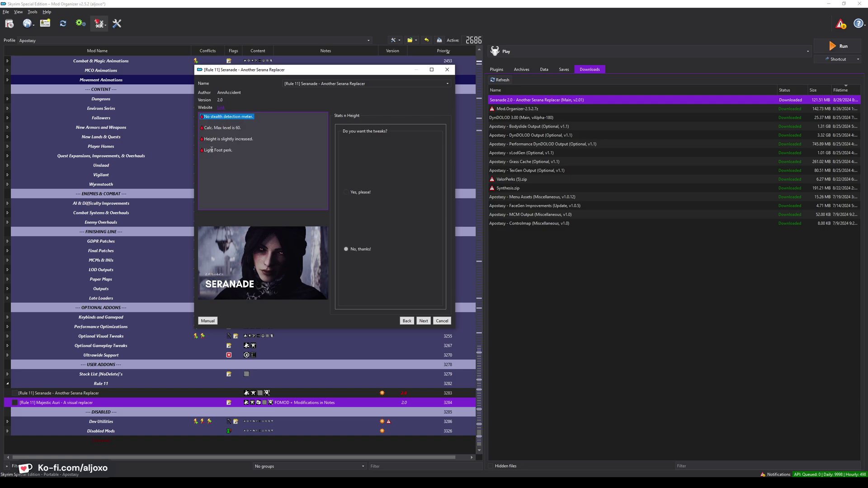
triple_click(247, 128)
left_click(247, 128)
triple_click(246, 128)
triple_click(201, 125)
triple_click(201, 125)
left_click_drag(240, 128, 183, 141)
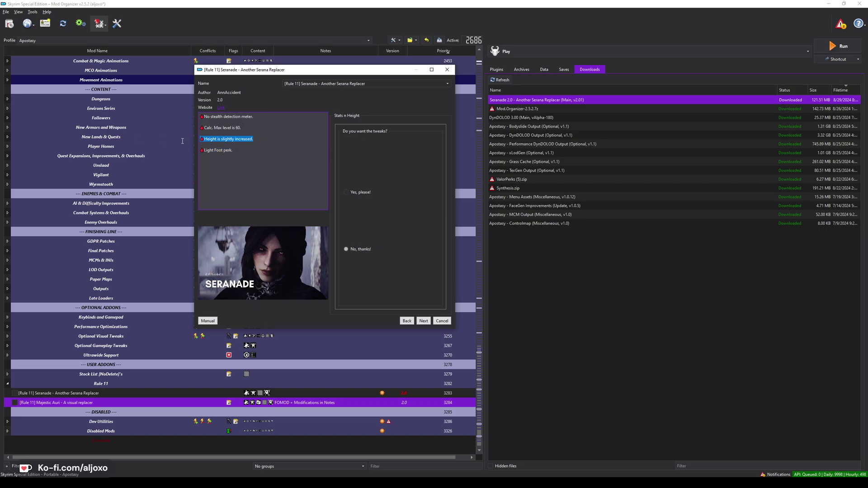
- Decline the stats and height tweaks, choose None for patches, and install Seranade by replacing the existing mod
mouse_move(356, 285)
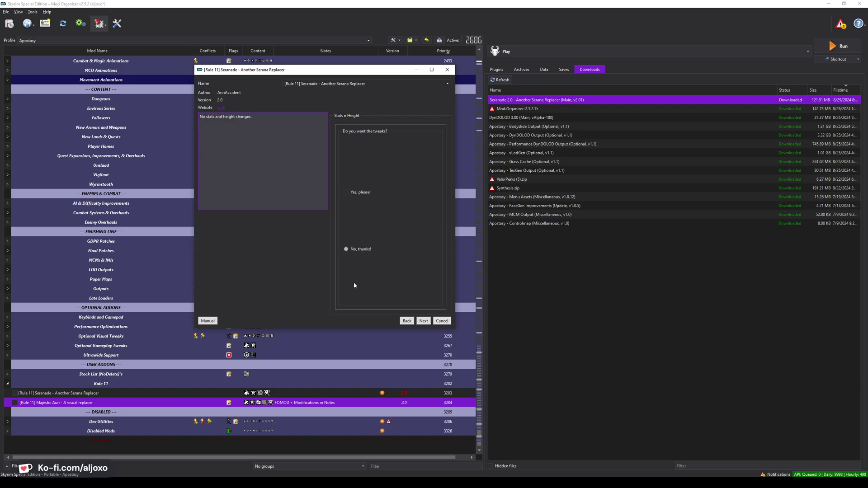
left_click(427, 321)
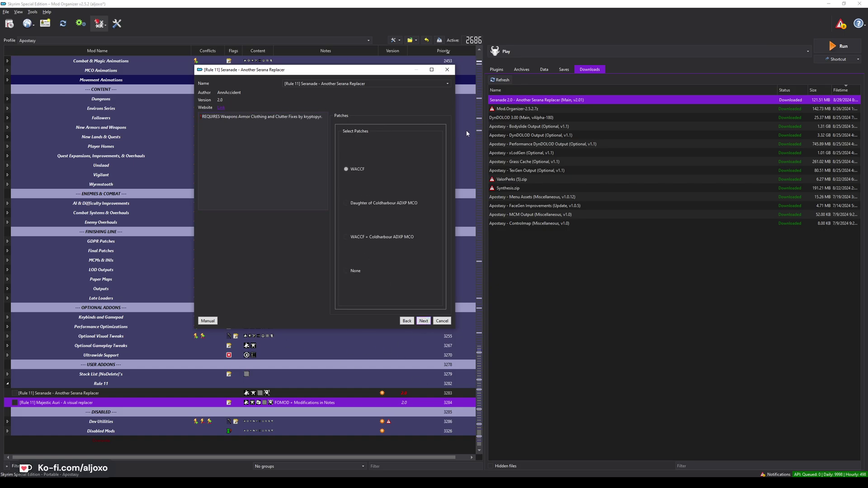
left_click(351, 271)
mouse_move(378, 205)
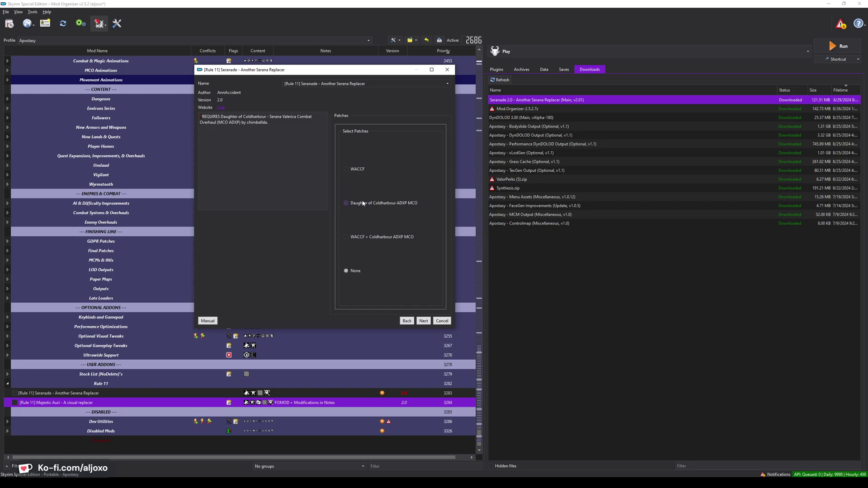
left_click(424, 324)
left_click(422, 321)
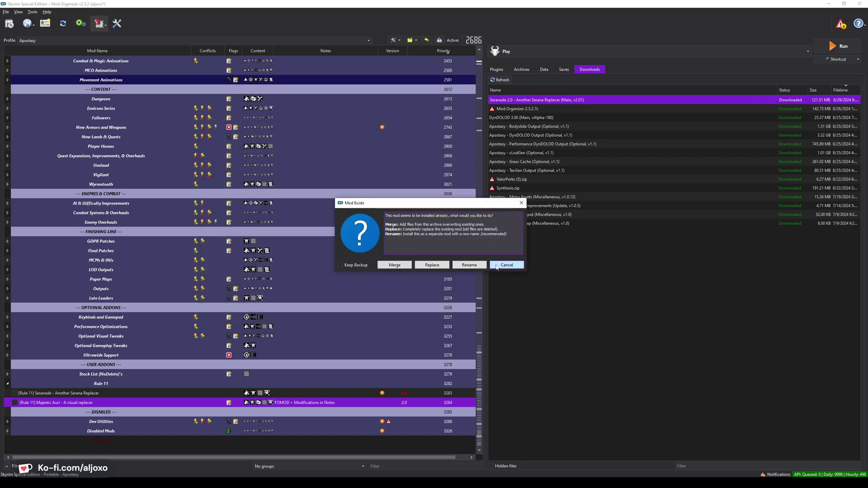
left_click(432, 265)
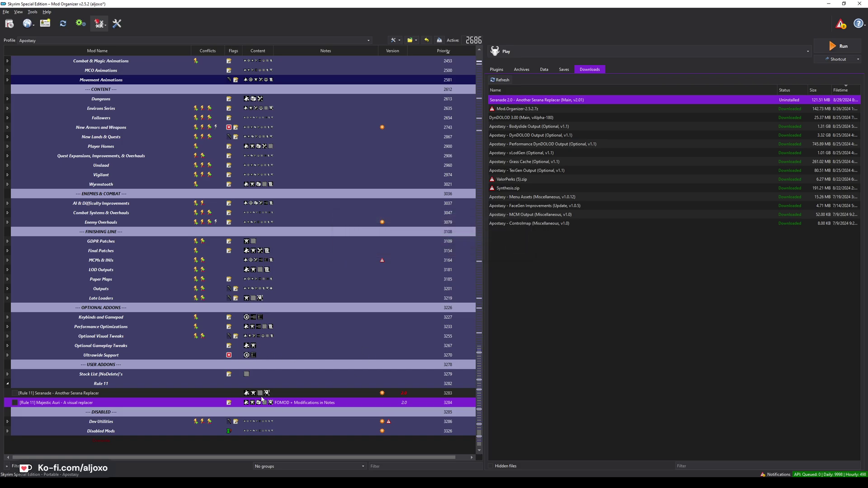
- Enable the [Rule 11] Seranade - Another Serana Replacer mod
right_click(67, 394)
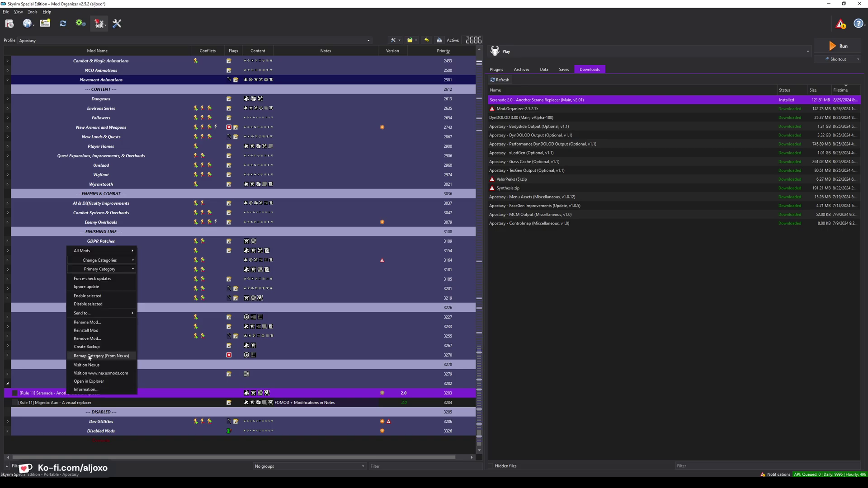
left_click(245, 439)
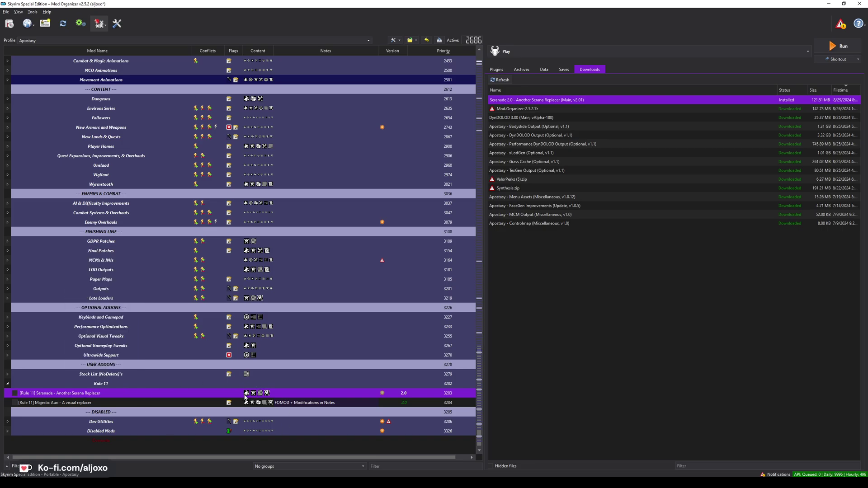
key("space")
- Inspect the Seranade mod's file conflicts, comparing the winning dawnguard.esm facegeom NIF with the facetint DDS among the conflict-free files
right_click(210, 391)
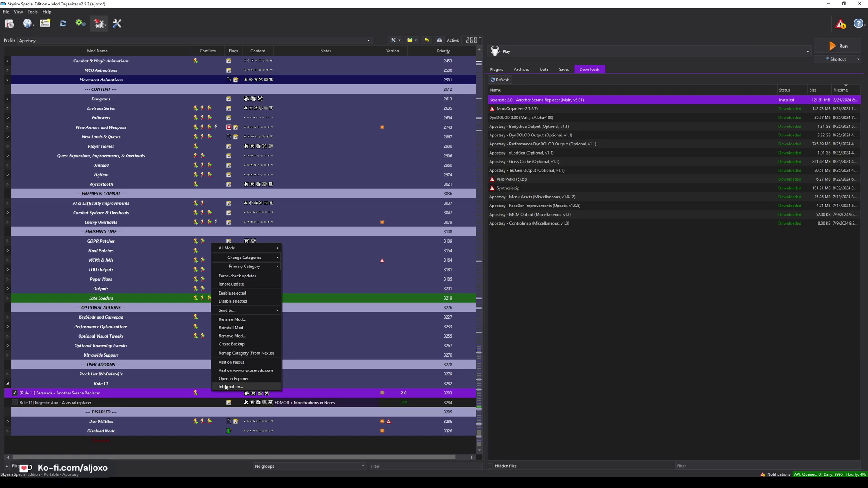
left_click(226, 387)
left_click(364, 105)
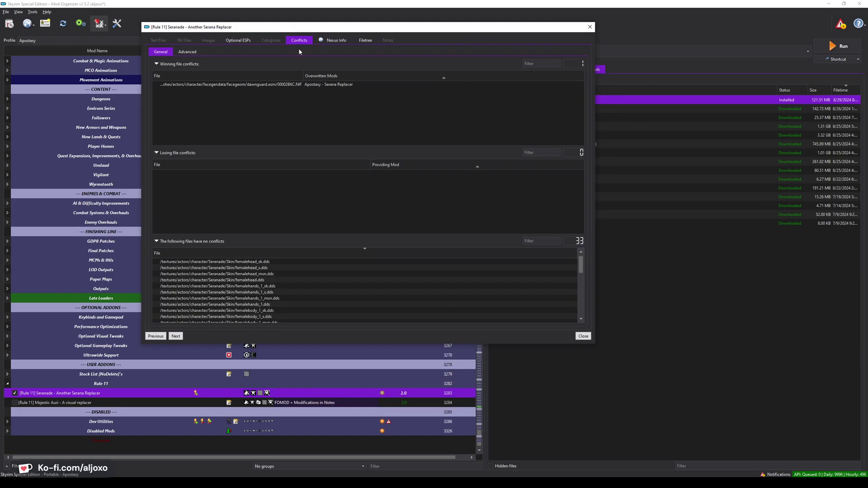
left_click(274, 89)
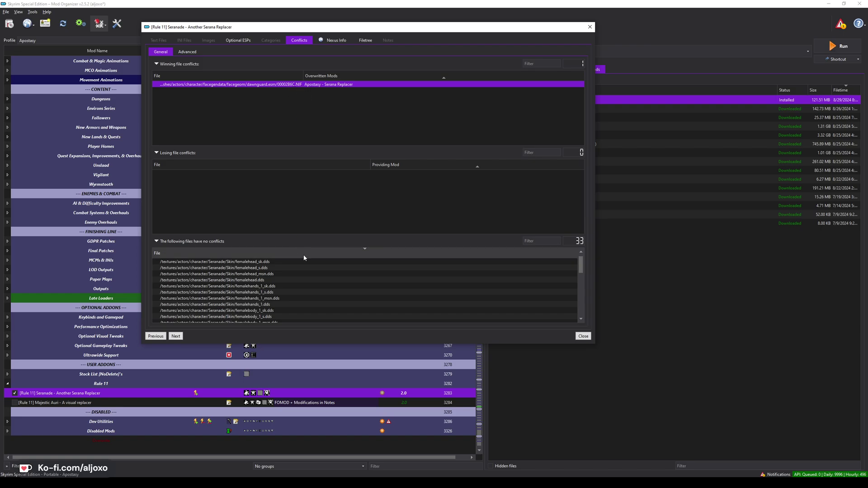
left_click(199, 153)
left_click(274, 89)
left_click(304, 86)
scroll(272, 281, "down", 4)
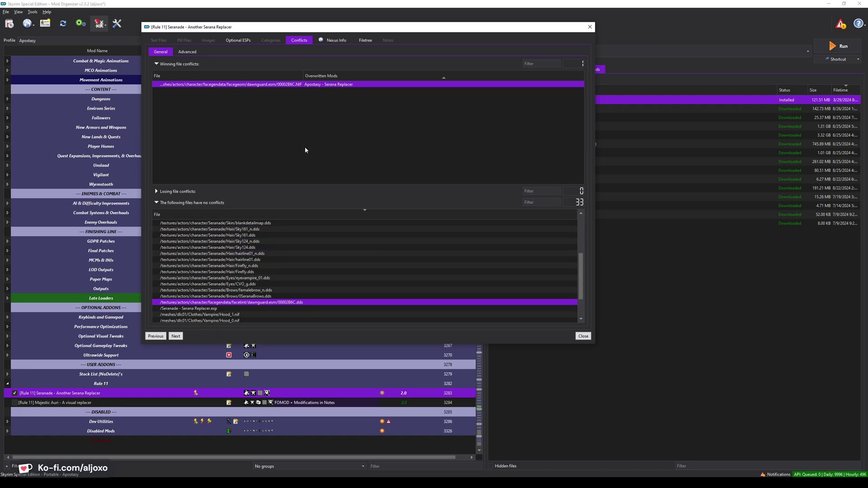
- Check the losing file conflicts, recheck the dawnguard.esm facegeom and facetint files, and close Seranade's mod information
left_click(244, 154)
left_click(227, 192)
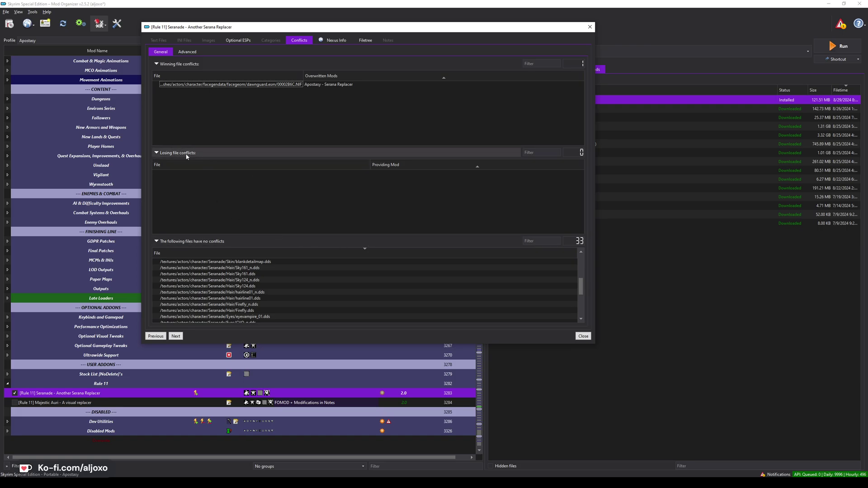
scroll(271, 280, "down", 1)
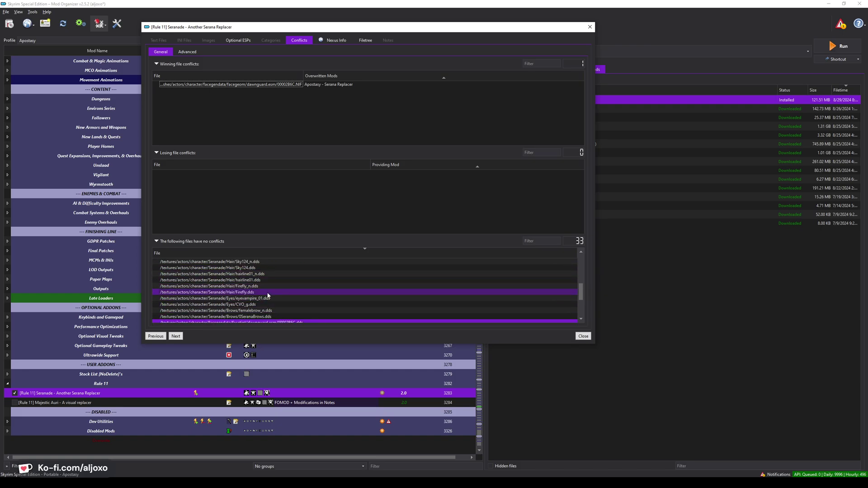
scroll(265, 297, "up", 1)
left_click(217, 153)
left_click(292, 86)
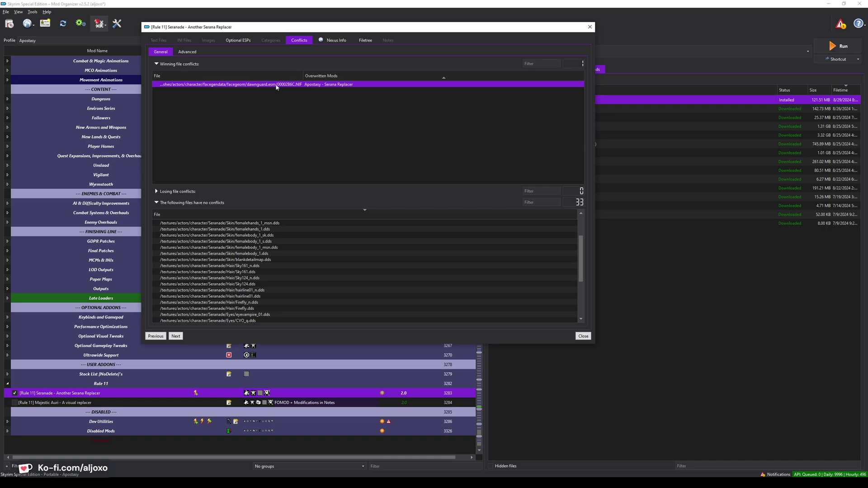
left_click(260, 314)
scroll(262, 298, "down", 2)
left_click(293, 303)
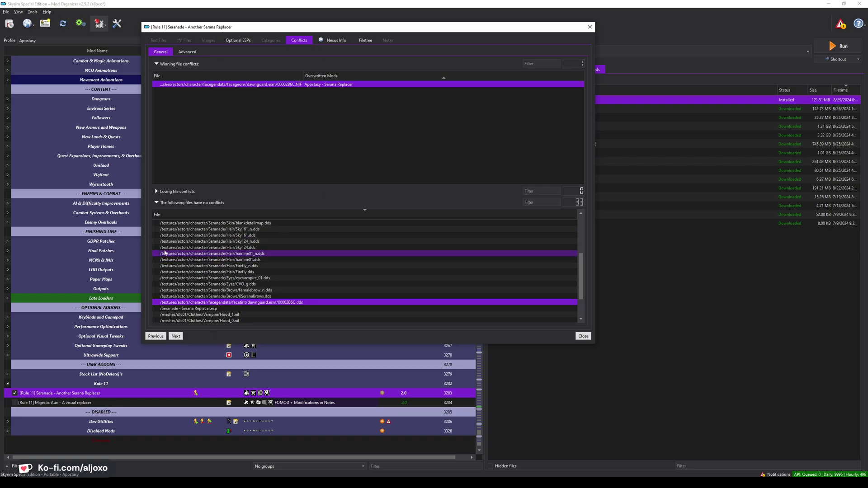
left_click(162, 191)
left_click(185, 153)
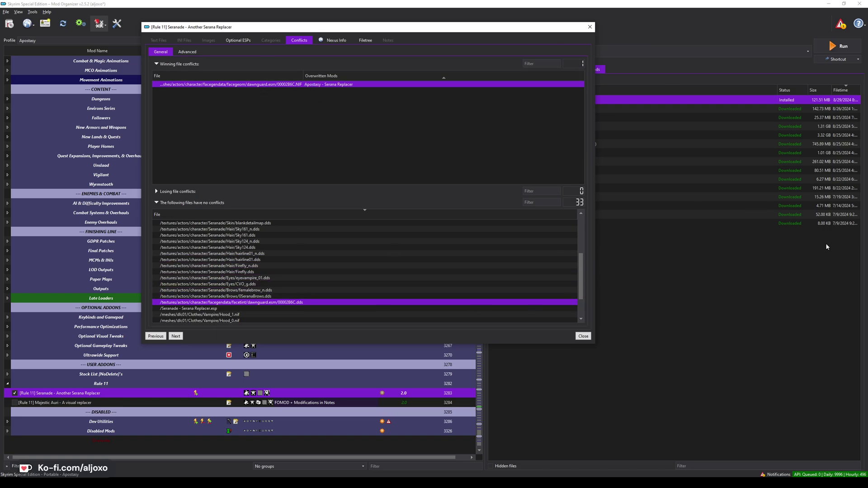
left_click(590, 27)
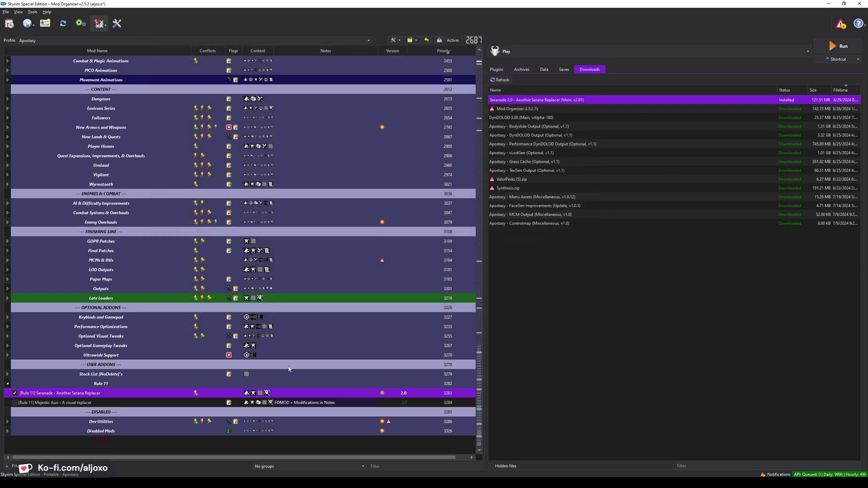
- Enable the [Rule 11] Majestic Auri - A visual replacer mod and show the plugin list
left_click(48, 403)
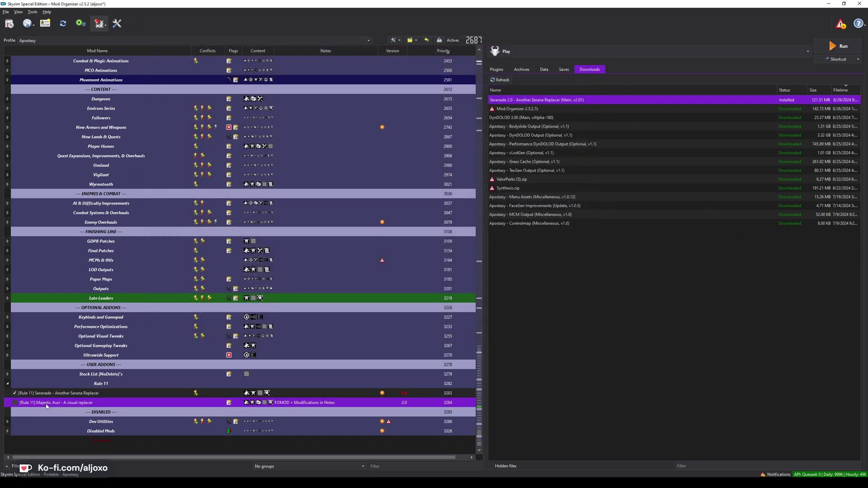
right_click(96, 406)
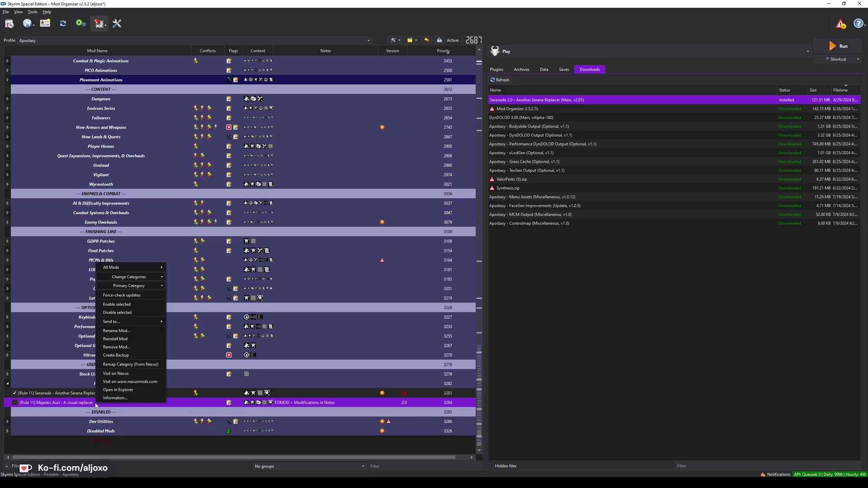
key("Escape")
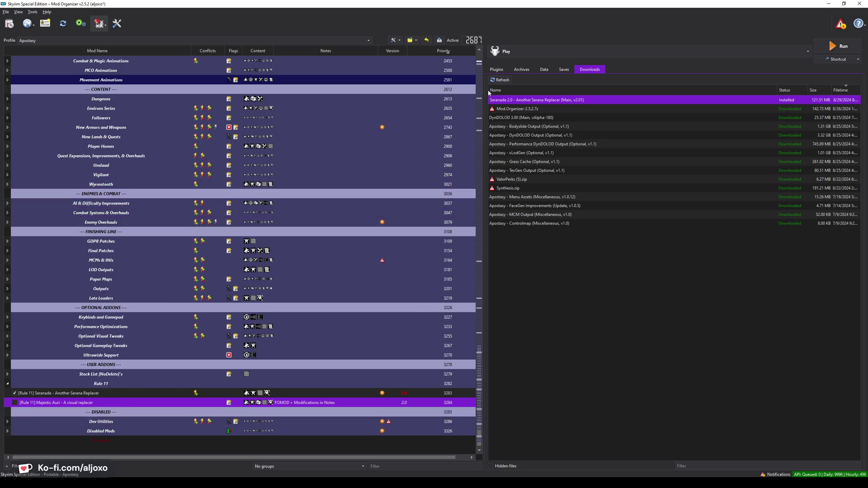
key("space")
left_click(495, 69)
- Inspect the winning and conflict-free files of the [Rule 11] Majestic Auri mod, and close its mod information
right_click(161, 404)
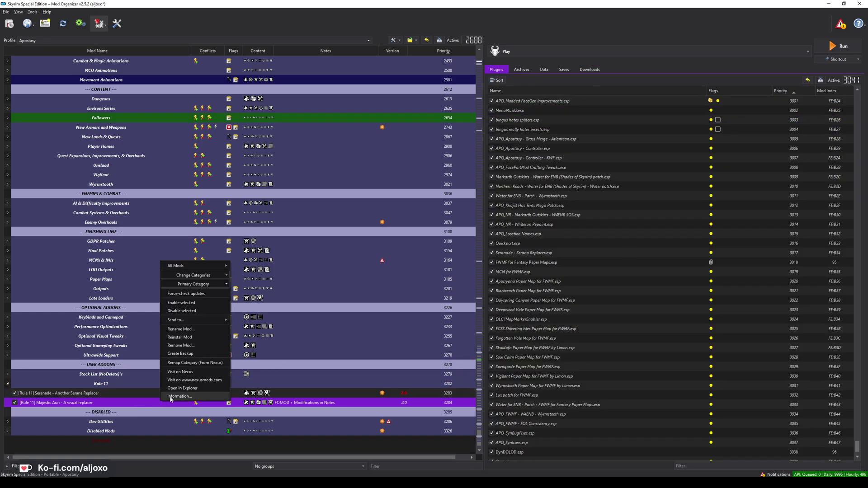
left_click(171, 401)
left_click(367, 156)
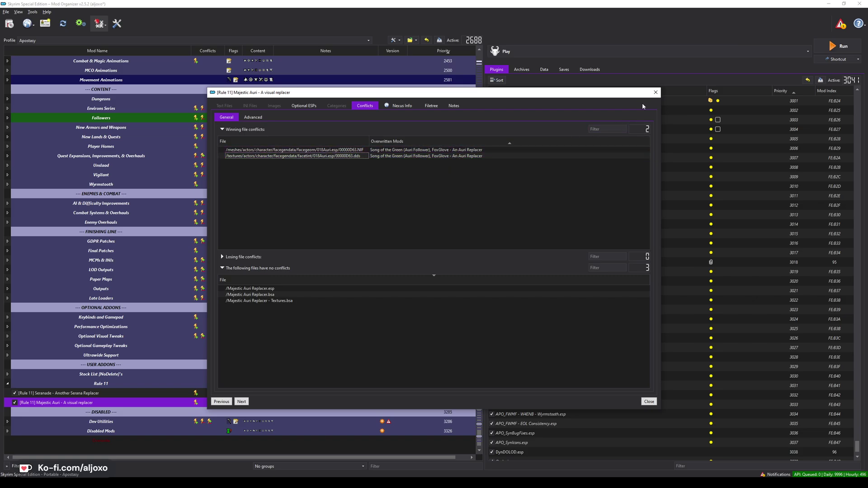
left_click(655, 91)
- Move the Seranade - Serana Replacer.esp and Majestic Auri Replacer.esp plugins directly above FWMF for Fantasy Paper Maps.esp in the load order
scroll(588, 452, "down", 1)
left_click(528, 434)
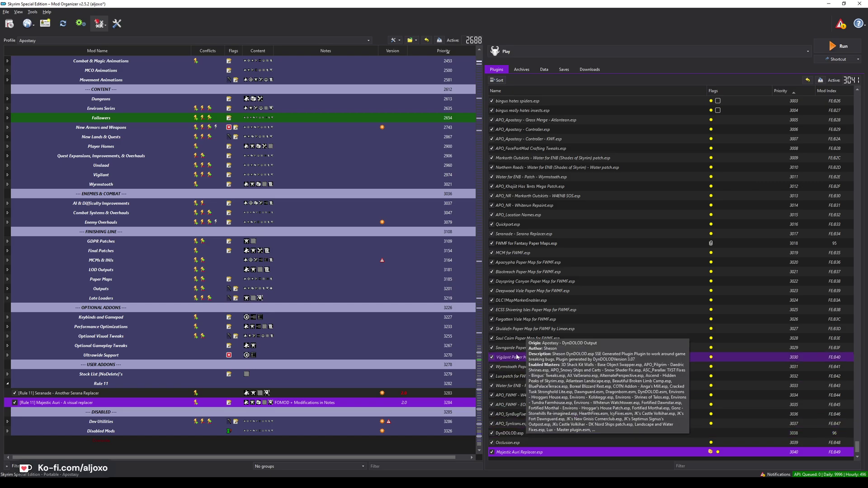
left_click_drag(524, 234, 527, 450)
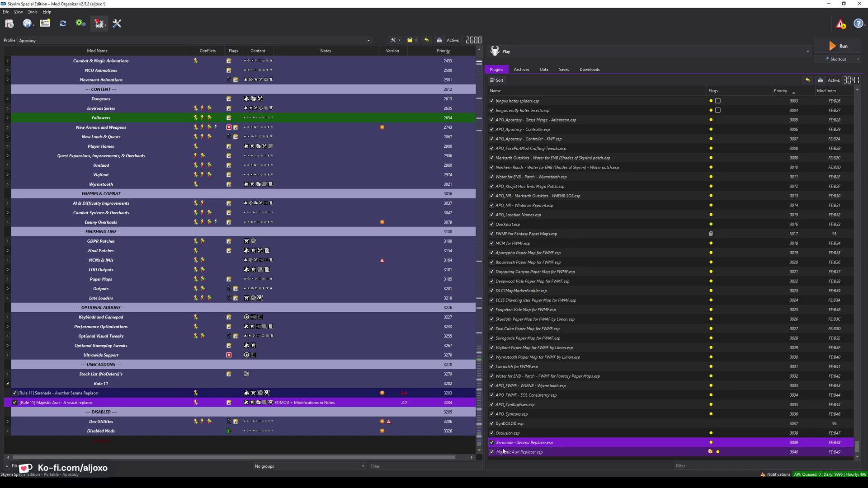
left_click(129, 365)
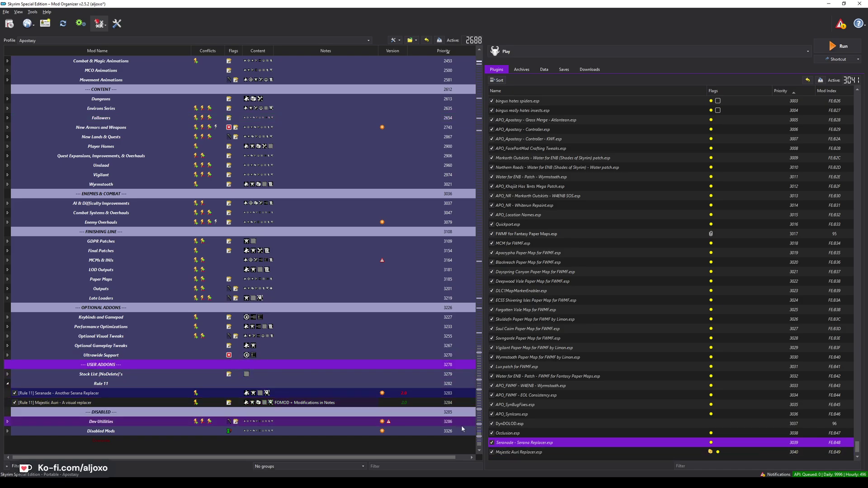
left_click(542, 452, "shift")
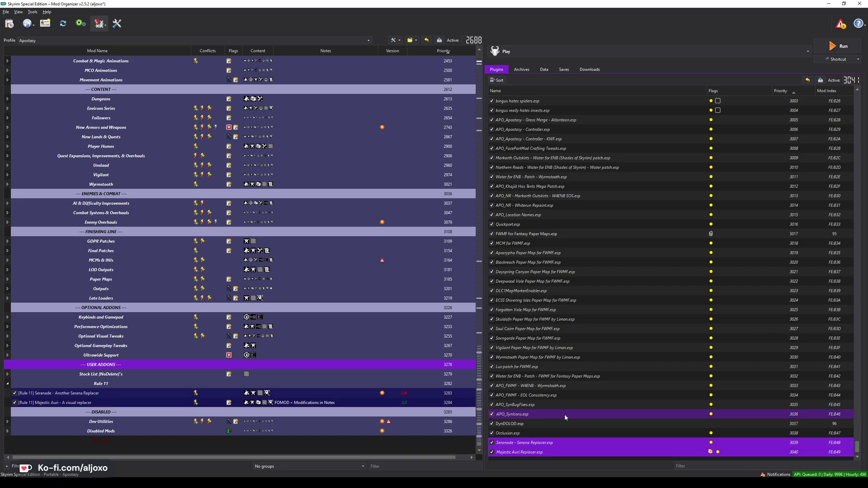
left_click_drag(538, 452, 554, 248)
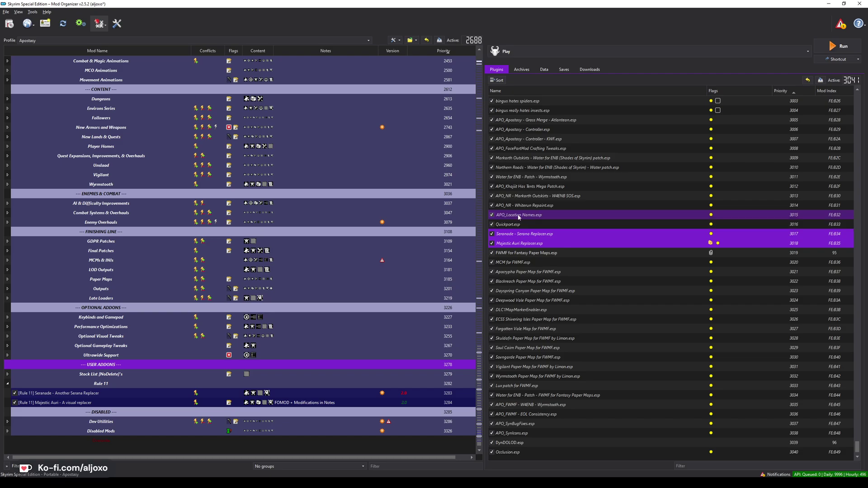
- Check the load-order position of the two replacer plugins against Quickport.esp, APO_Location Names.esp and FWMF for Fantasy Paper Maps.esp
left_click(498, 226)
left_click(513, 216)
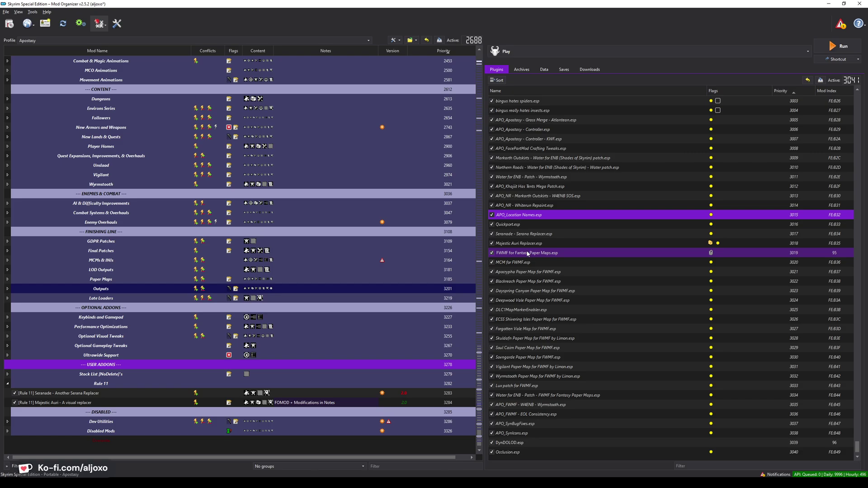
left_click(498, 255)
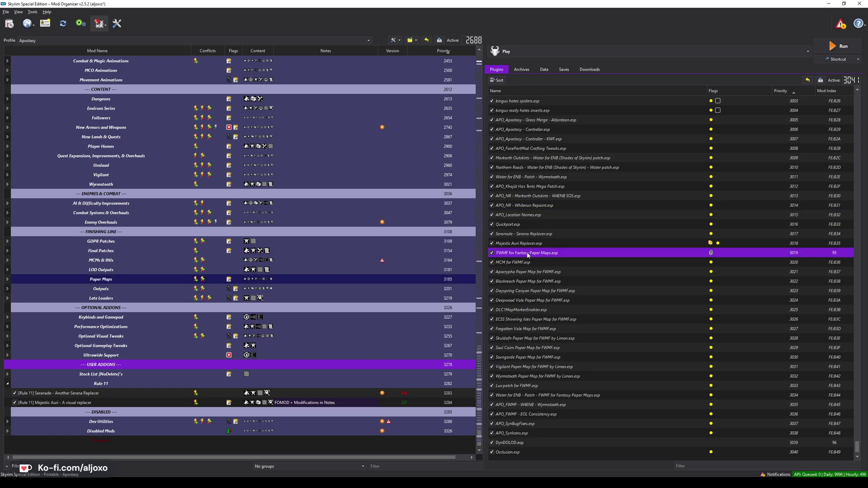
left_click(515, 244)
left_click(493, 234, "ctrl")
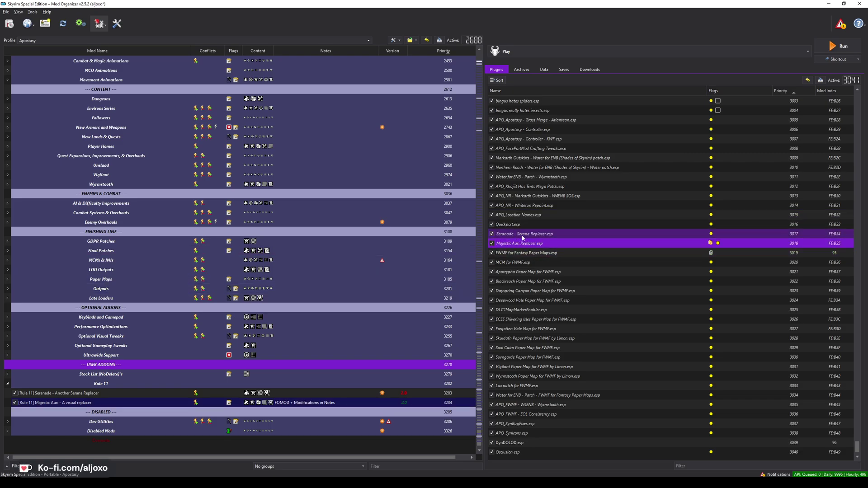
mouse_move(523, 239)
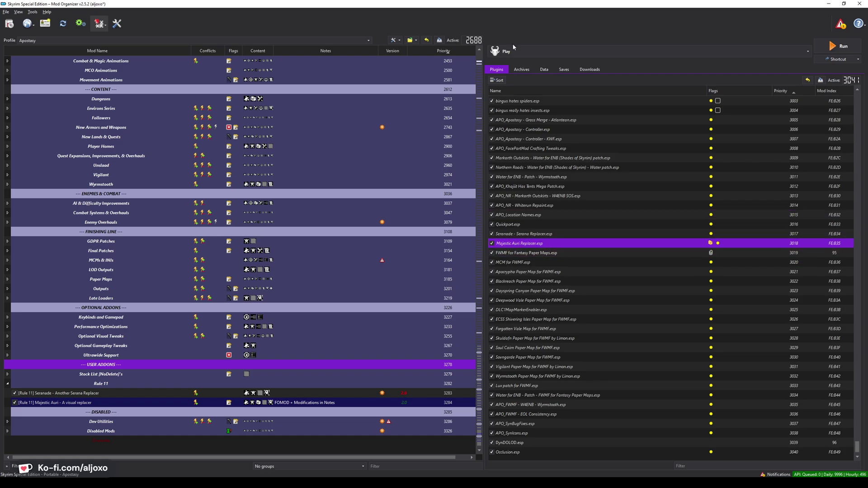
- Switch to SSEEdit through the mod manager, load all active plugins and accept the ModGroups selection as offered
left_click(515, 53)
left_click(527, 113)
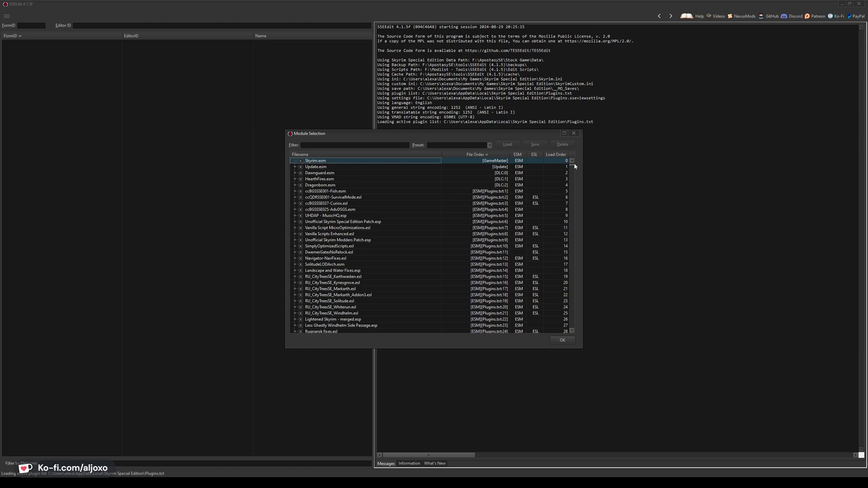
left_click_drag(572, 164, 585, 343)
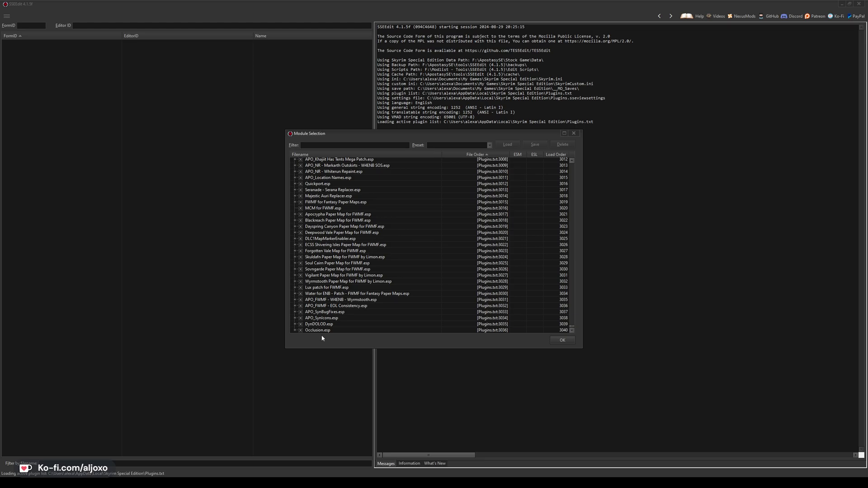
left_click(562, 341)
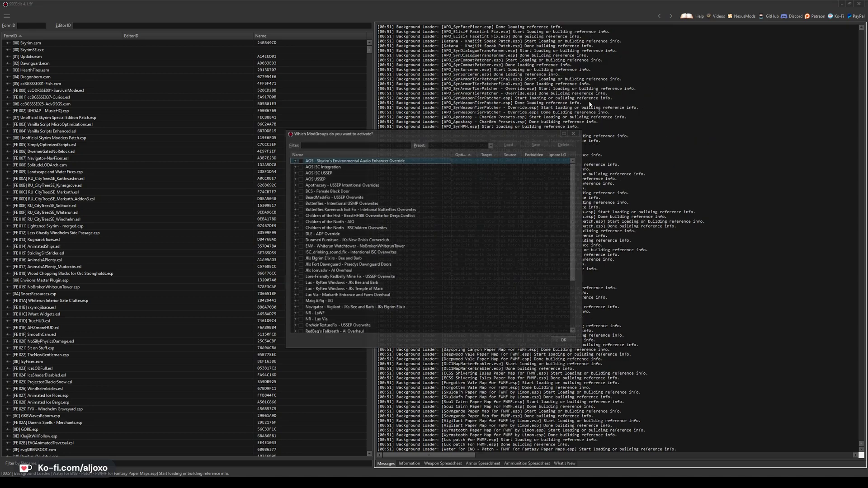
scroll(556, 307, "down", 4)
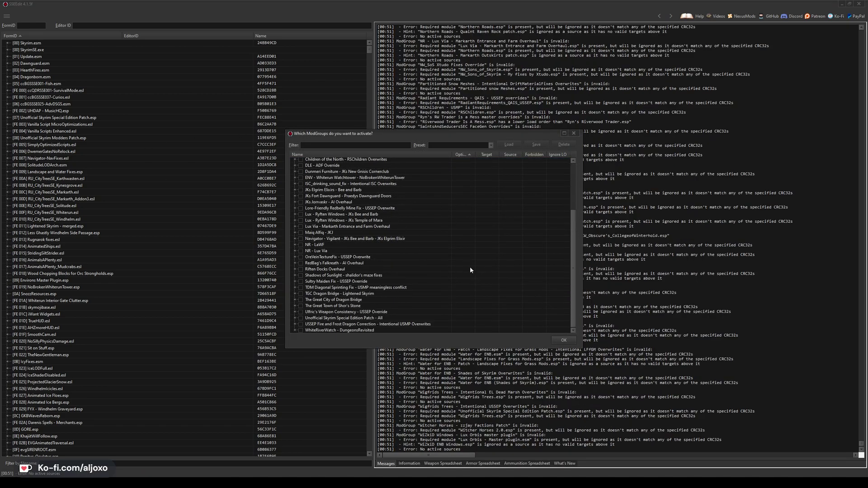
left_click(563, 340)
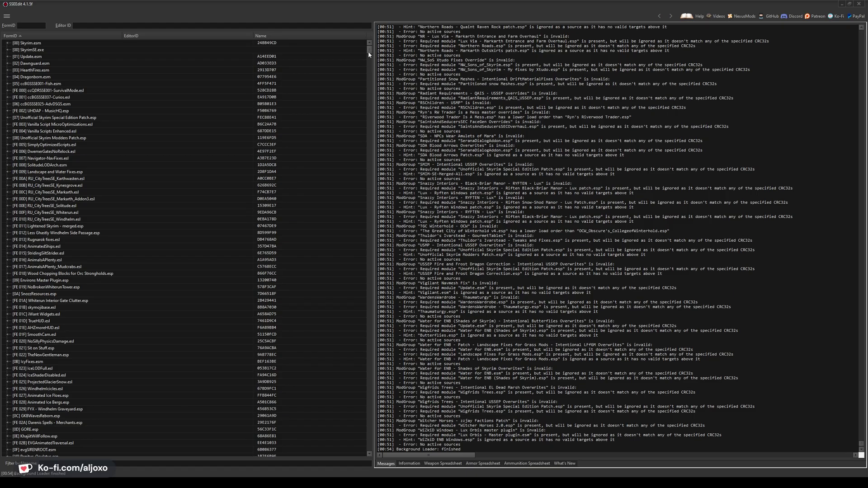
- Filter the loaded plugins by the filename "seranade"
left_click_drag(368, 51, 378, 452)
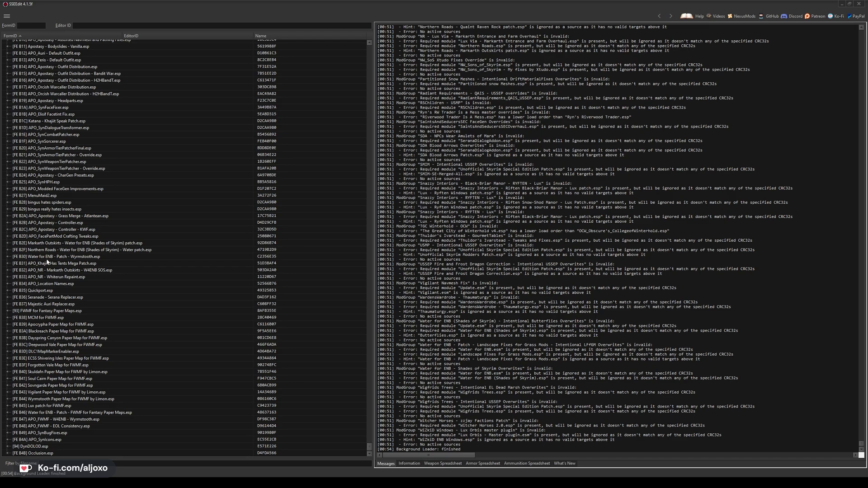
left_click(76, 463)
type("serana")
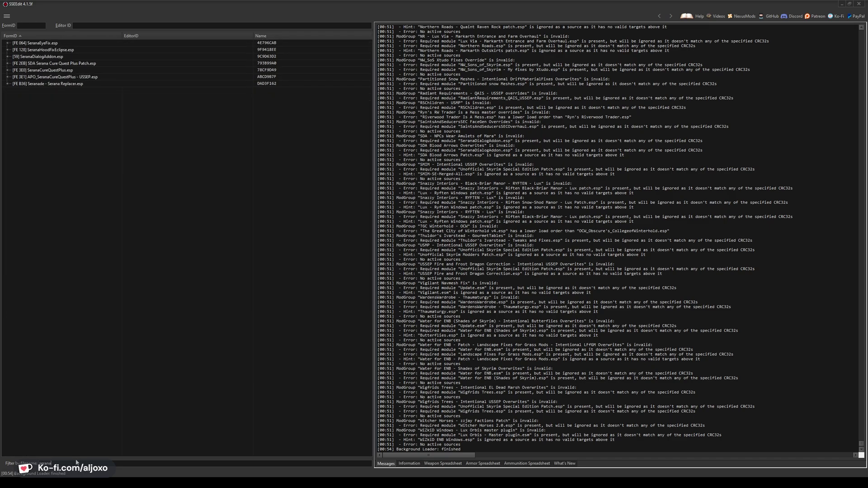
key("BackSpace")
key("BackSpace")
key("BackSpace")
type("enade")
- Expand all record groups of Seranade - Serana Replacer.esp and view its DLC1SeranaHood and SeranaHands records
left_click(10, 43)
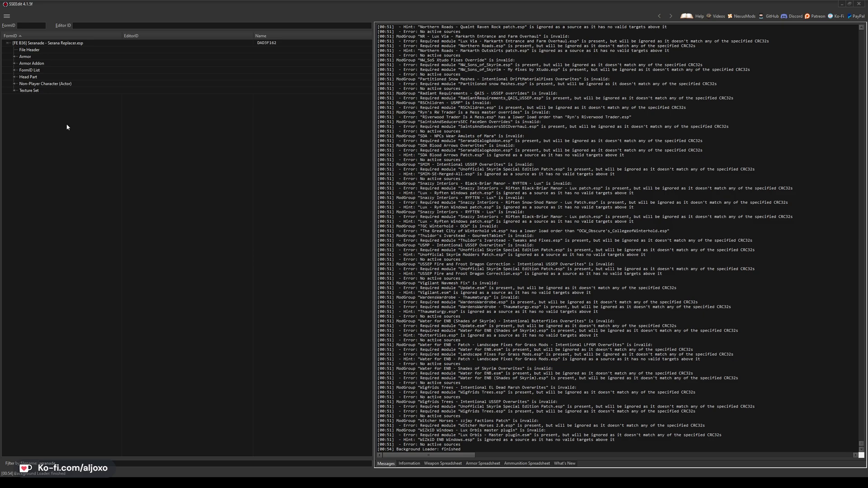
left_click(19, 51)
left_click(8, 43)
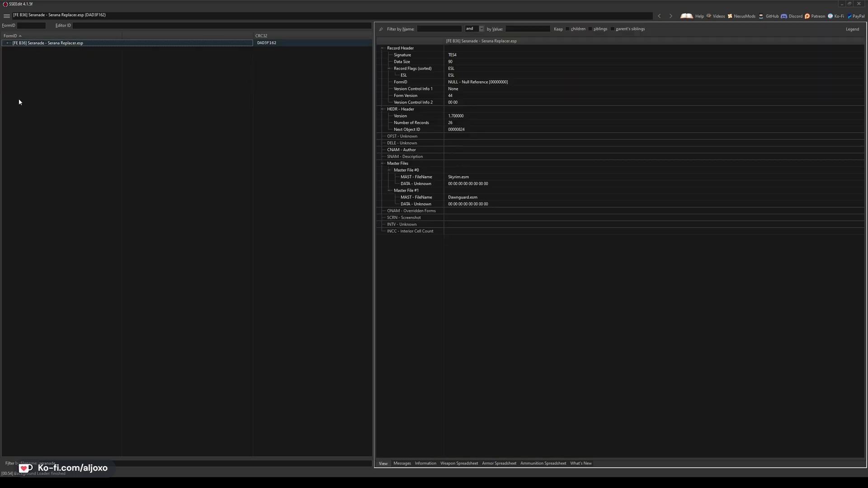
left_click(7, 44)
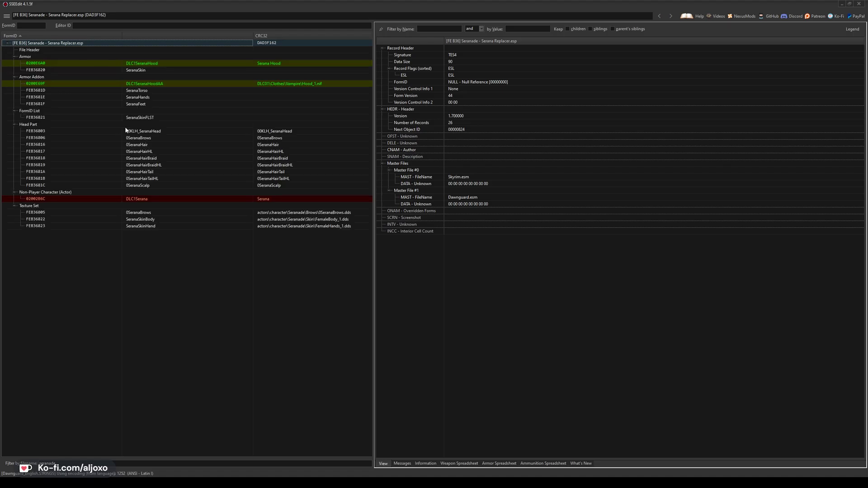
left_click(132, 63)
left_click(164, 97)
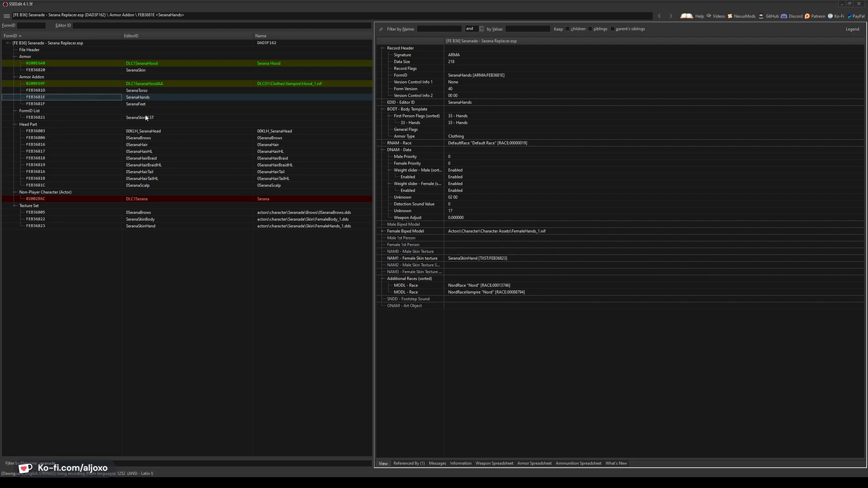
- Collapse the FormID List, Head Part and Texture Set groups of the Seranade plugin
left_click(54, 112)
left_click(15, 110)
left_click(15, 118)
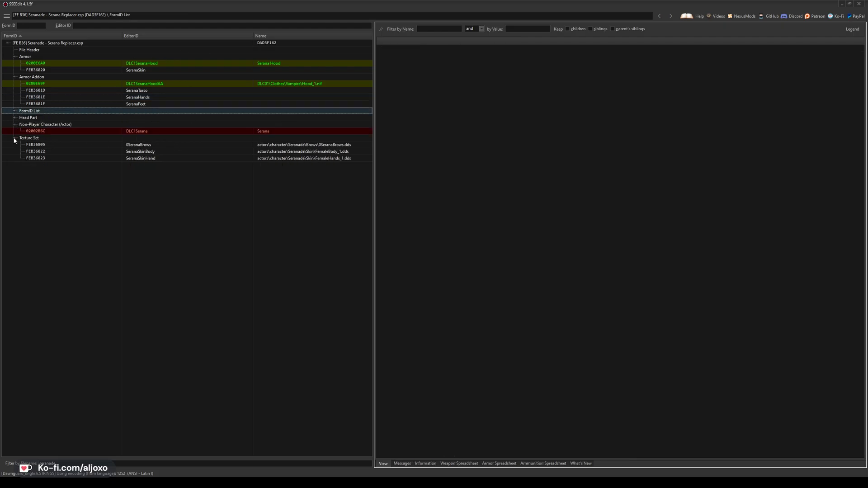
left_click(15, 138)
- Compare the overrides of the DLC1SeranaHood armor and DLC1SeranaHoodAA armor addon records, and collapse both armor groups
left_click(39, 62)
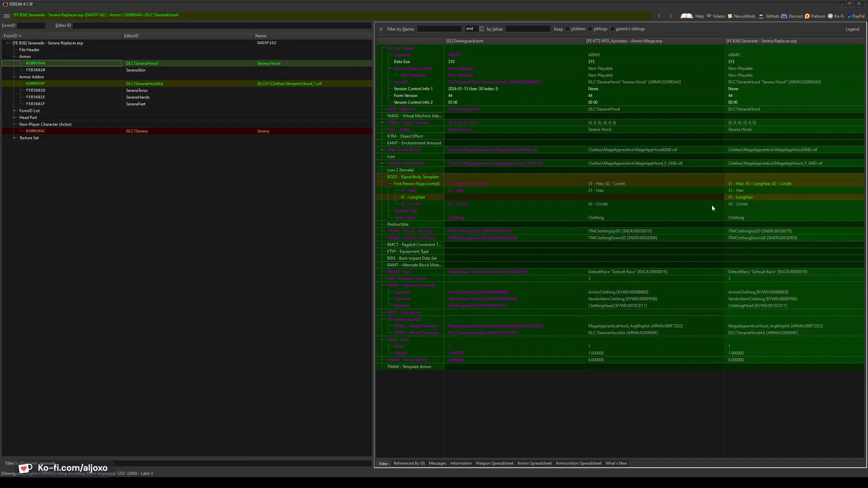
left_click(252, 84)
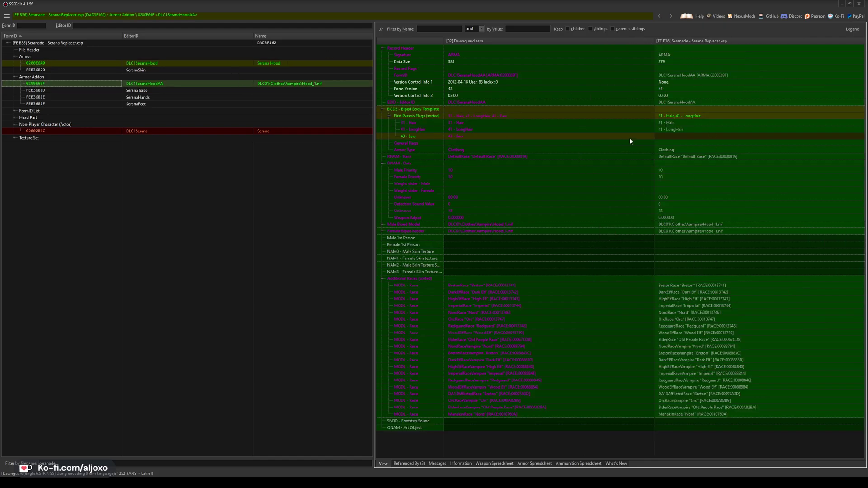
left_click(15, 77)
left_click(15, 57)
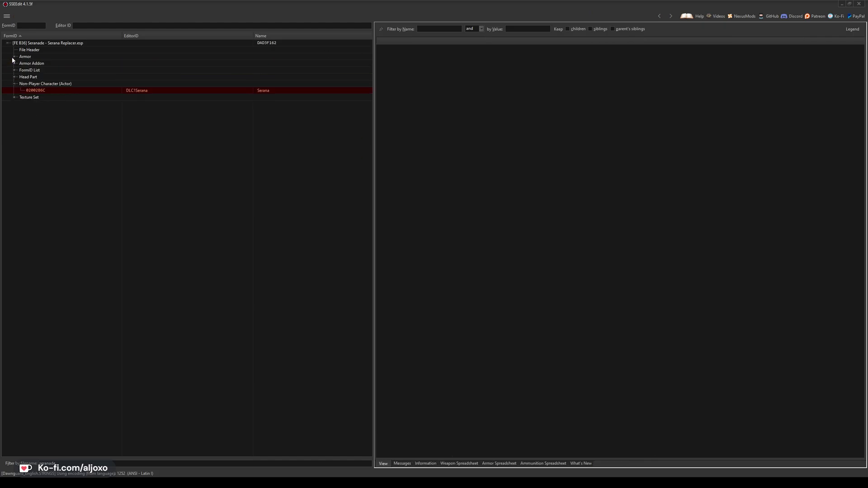
- Open the DLC1Serana NPC record and hide the Unofficial Skyrim Special Edition Patch and Unofficial Skyrim Modders Patch columns
left_click(74, 91)
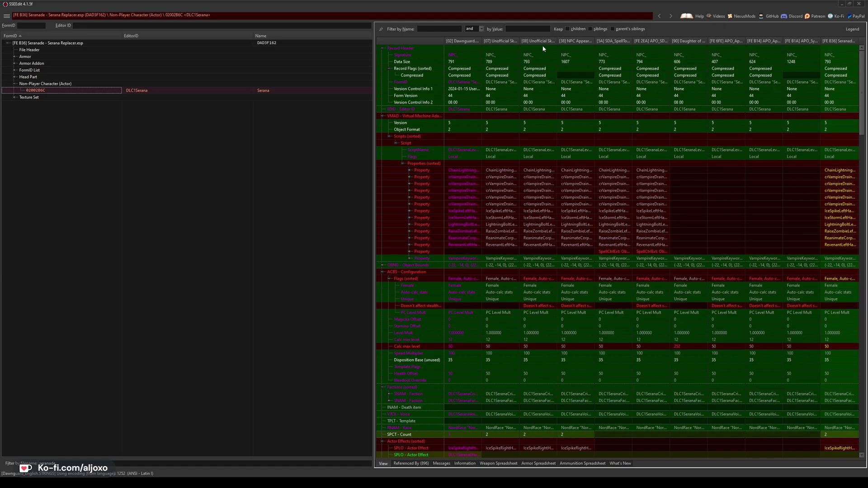
right_click(493, 40)
left_click(511, 94)
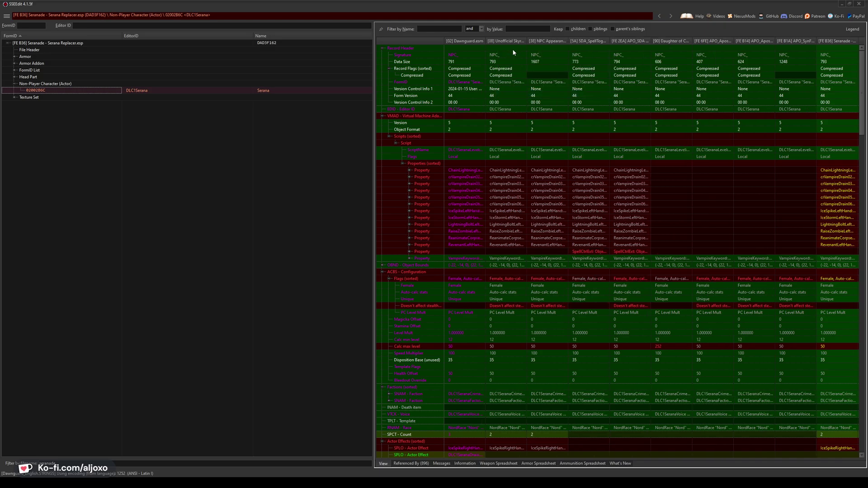
right_click(510, 41)
left_click(565, 95)
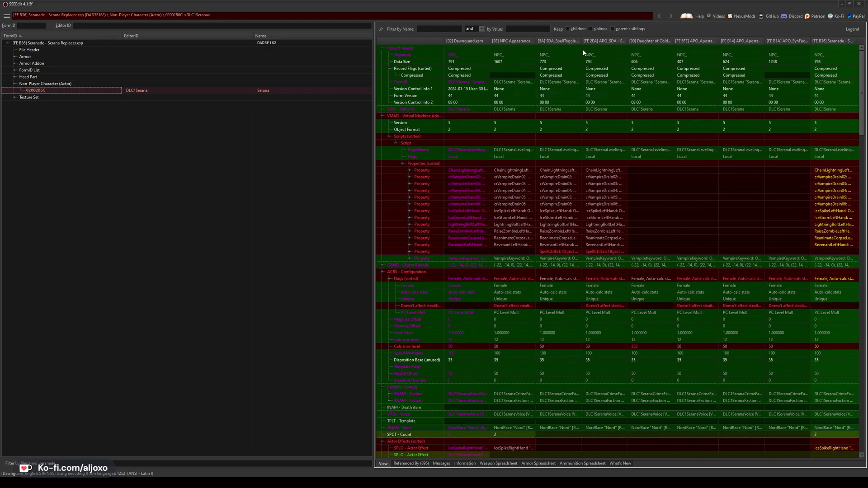
- Hide the SDA_SpellToggle, APO_SDA spell patch and Daughter of Coldharbour columns from the DLC1Serana comparison
right_click(558, 41)
left_click(570, 94)
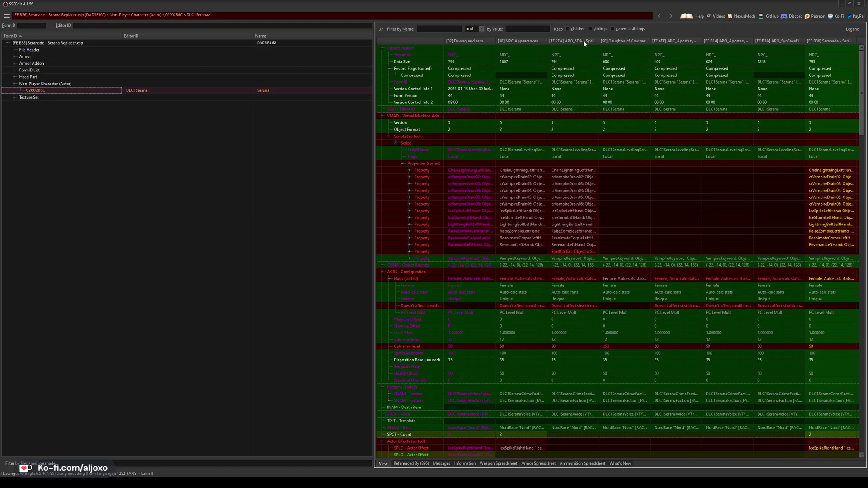
right_click(583, 40)
left_click(598, 93)
right_click(587, 42)
left_click(597, 95)
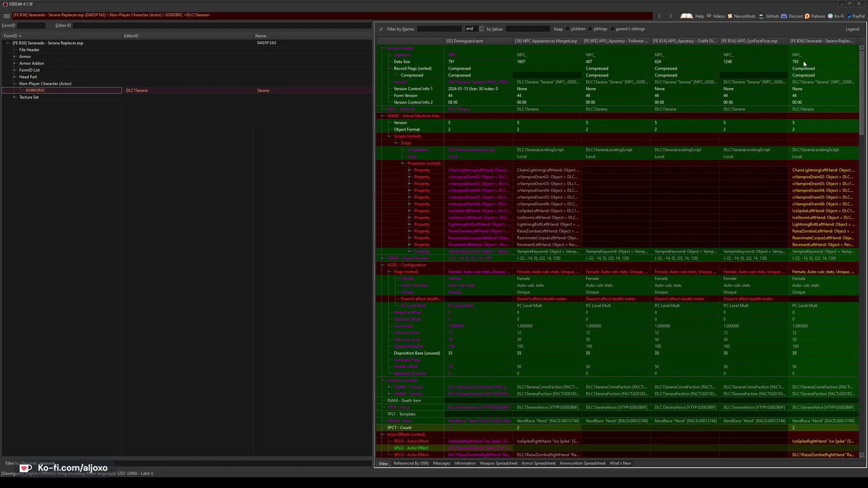
right_click(748, 43)
left_click(710, 94)
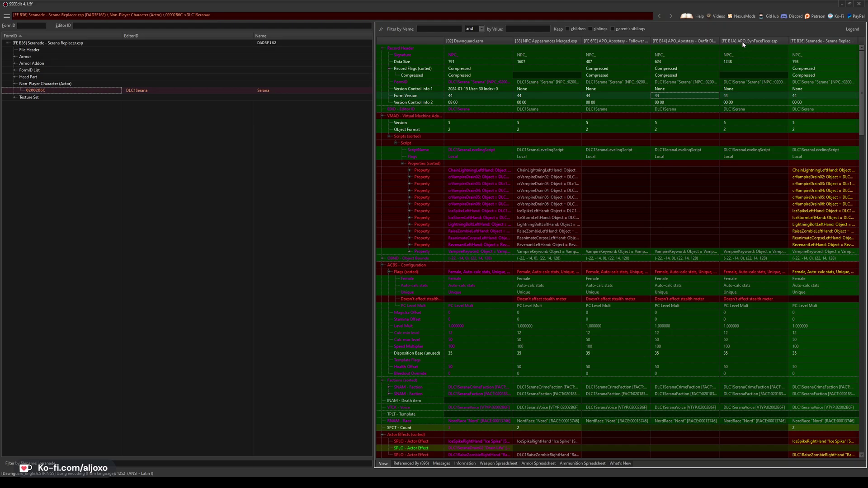
left_click(538, 55)
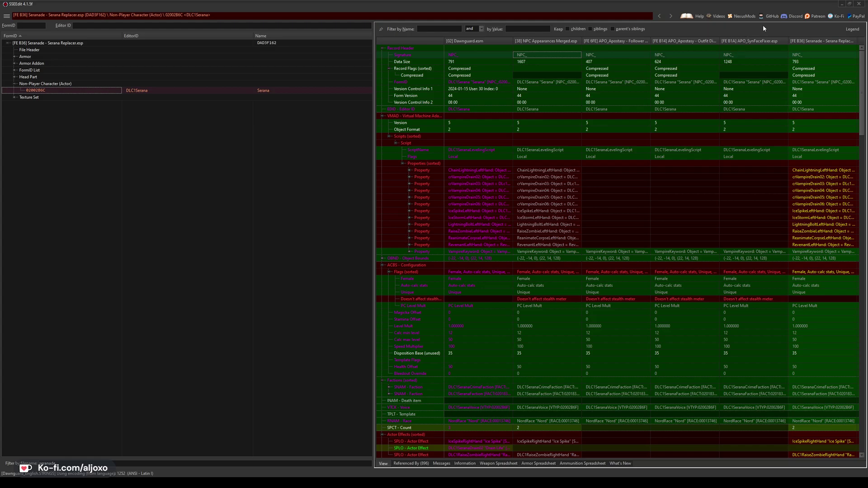
right_click(760, 39)
left_click(762, 50)
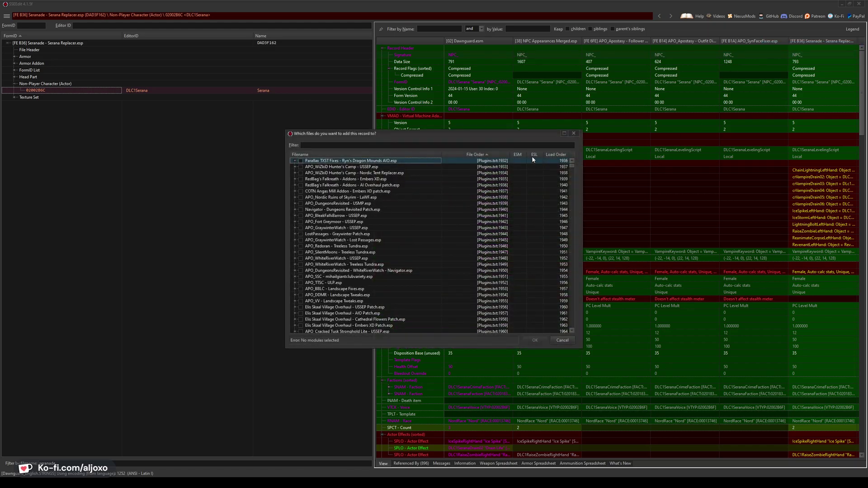
left_click(573, 132)
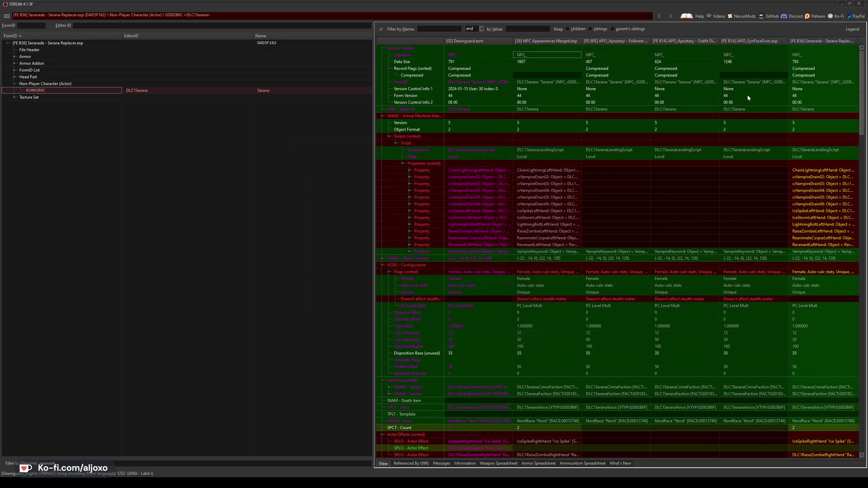
- Start copying the Seranade plugin's DLC1Serana record as an override and choose the new ESL-flagged .esp template as the target file
right_click(817, 41)
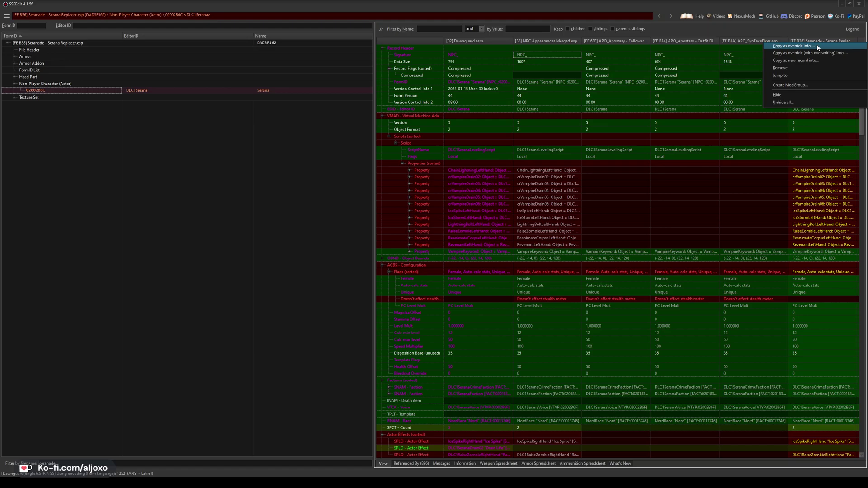
left_click(803, 28)
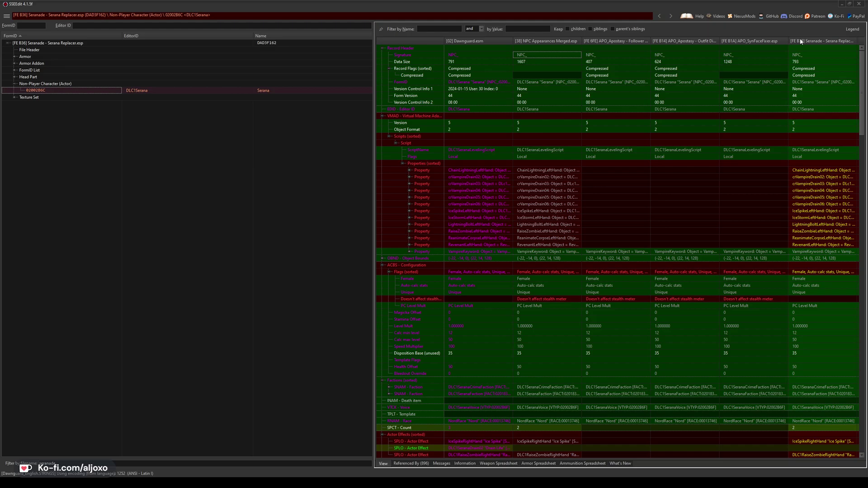
right_click(801, 41)
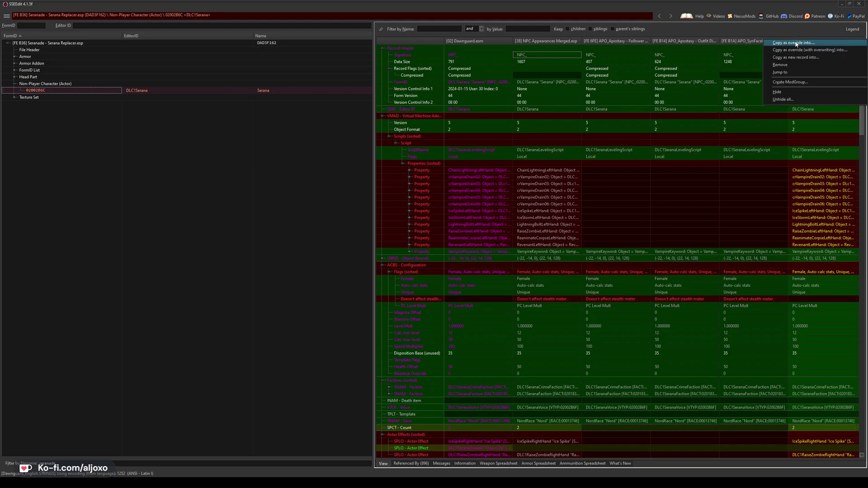
left_click(795, 43)
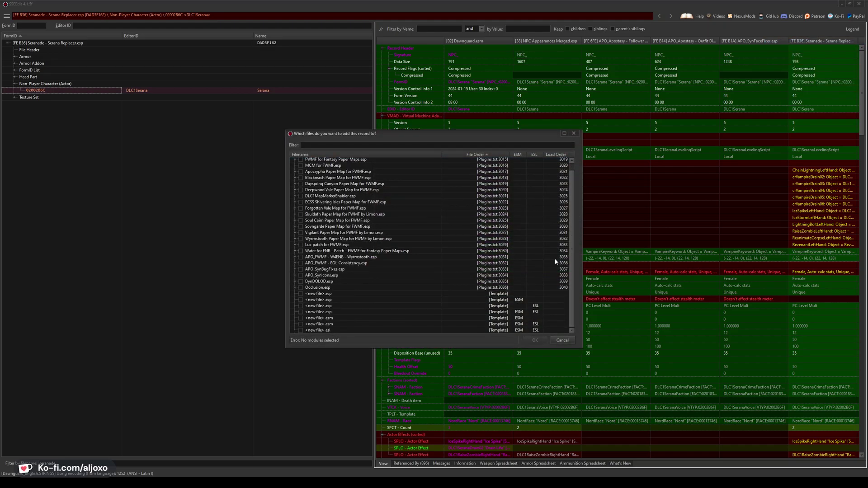
left_click(357, 306)
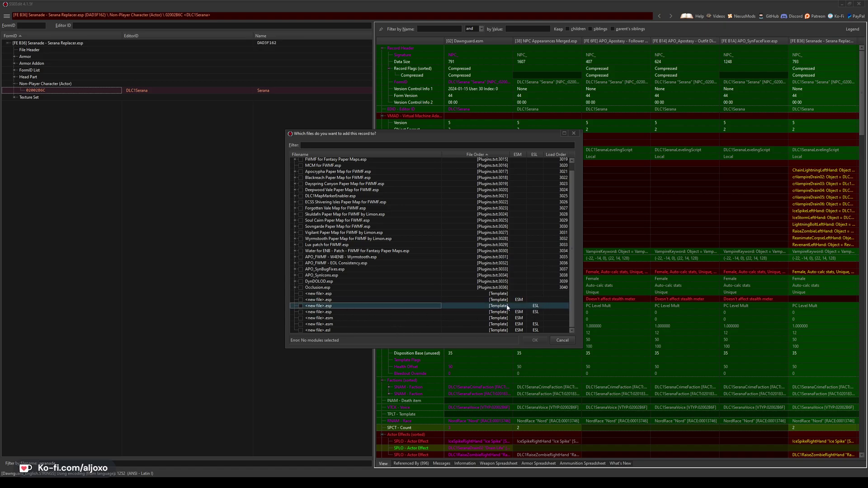
left_click(481, 293)
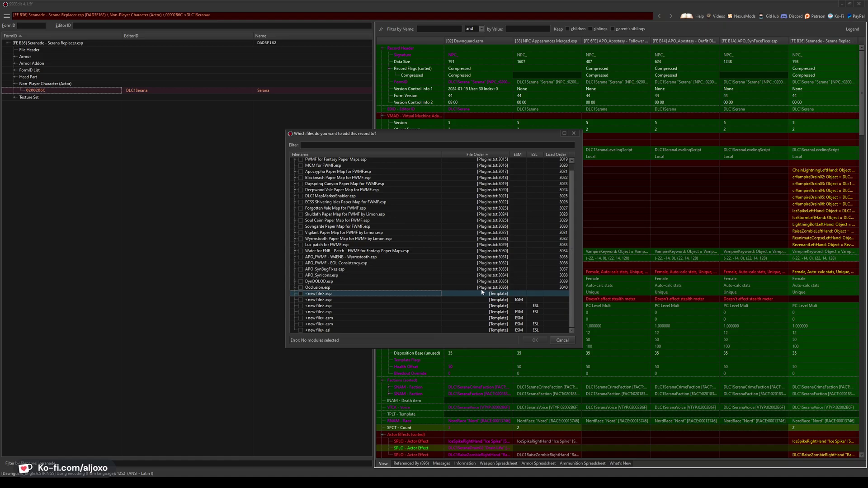
left_click(524, 300)
left_click(507, 305)
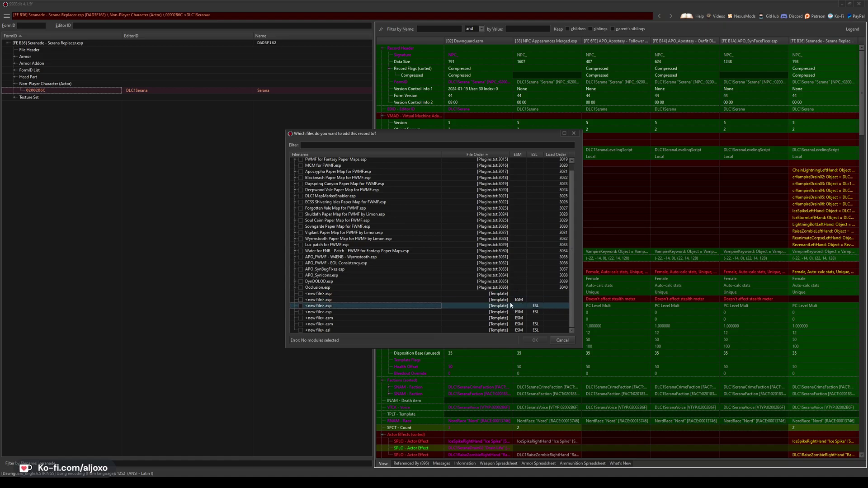
left_click(497, 294)
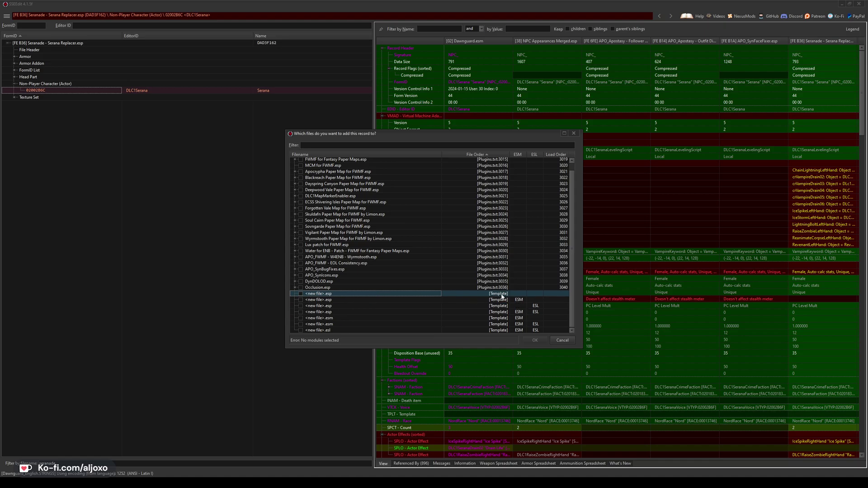
left_click(505, 301)
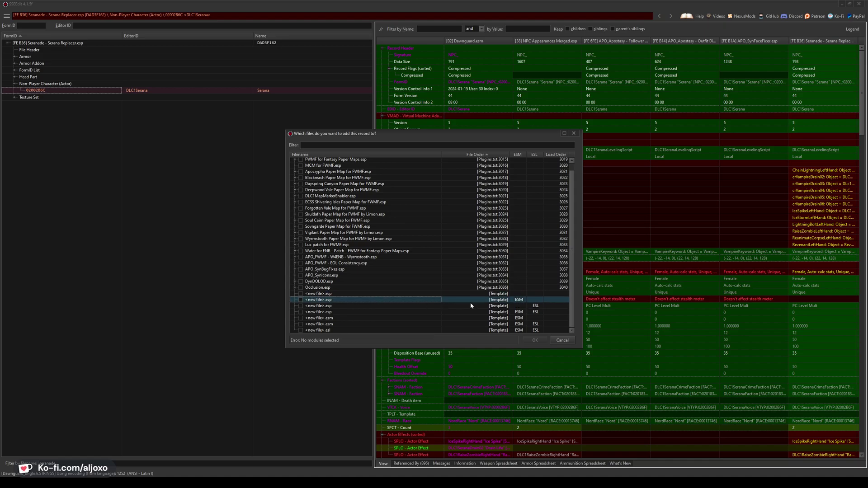
left_click(445, 306)
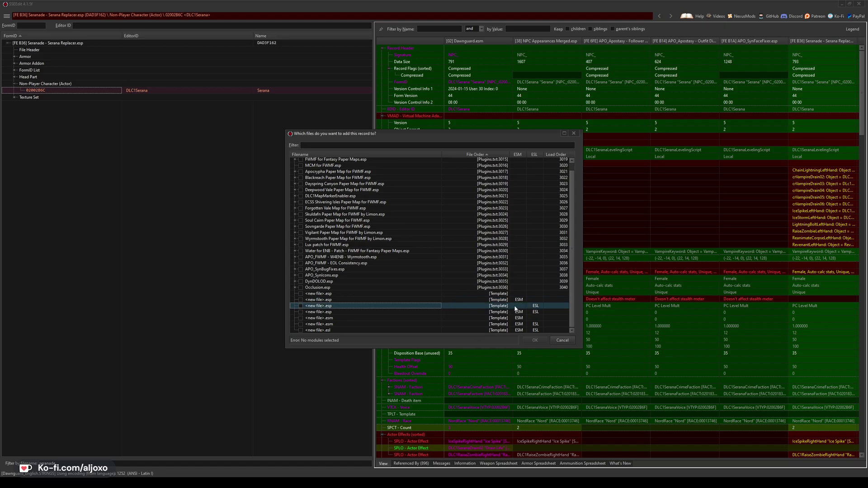
left_click(301, 306)
left_click(516, 295)
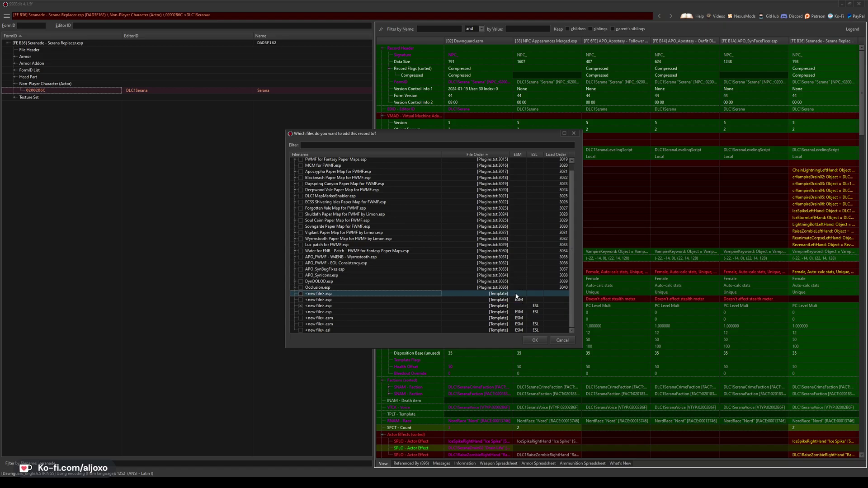
left_click(513, 306)
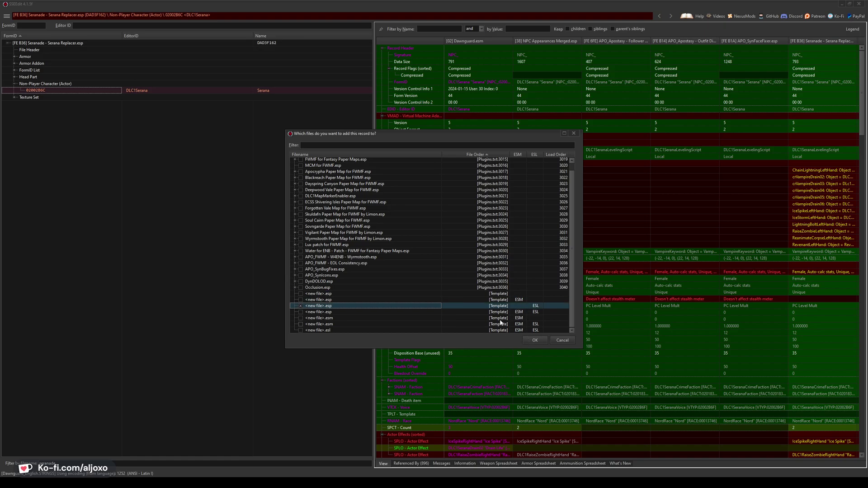
- Create the new override plugin with the file name "APO_Seranade Replacer"
left_click(534, 340)
type("APO_Seranade")
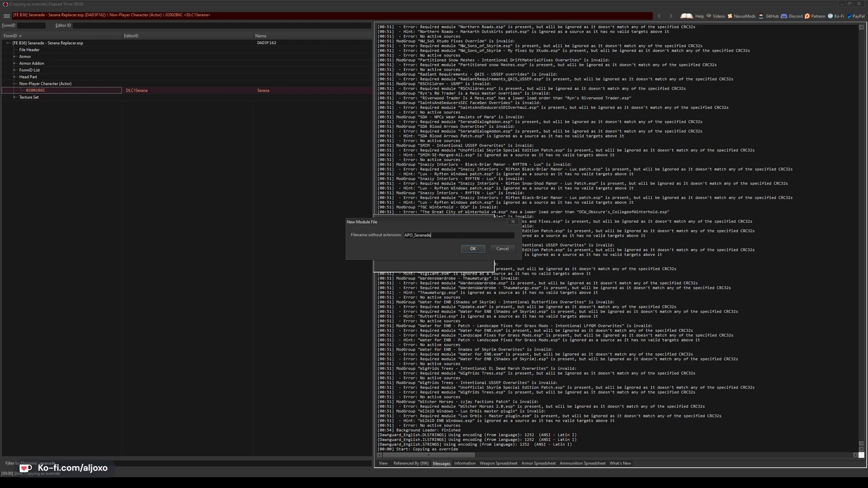
type(" Replacer")
key("Return")
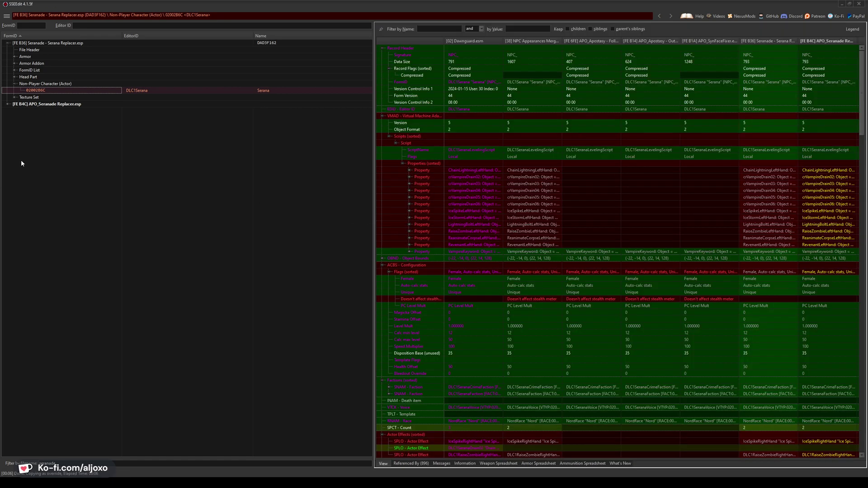
- Expand the APO_Seranade Replacer plugin and open its DLC1Serana NPC record
left_click(10, 104)
left_click(14, 117)
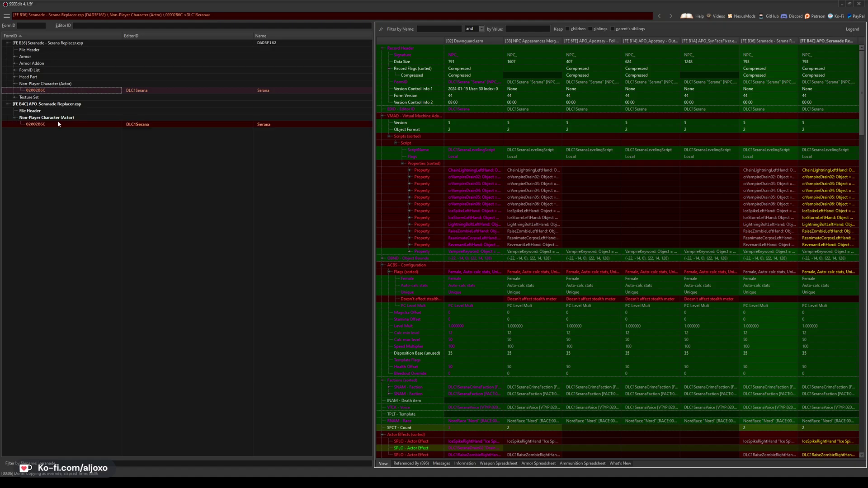
left_click(148, 124)
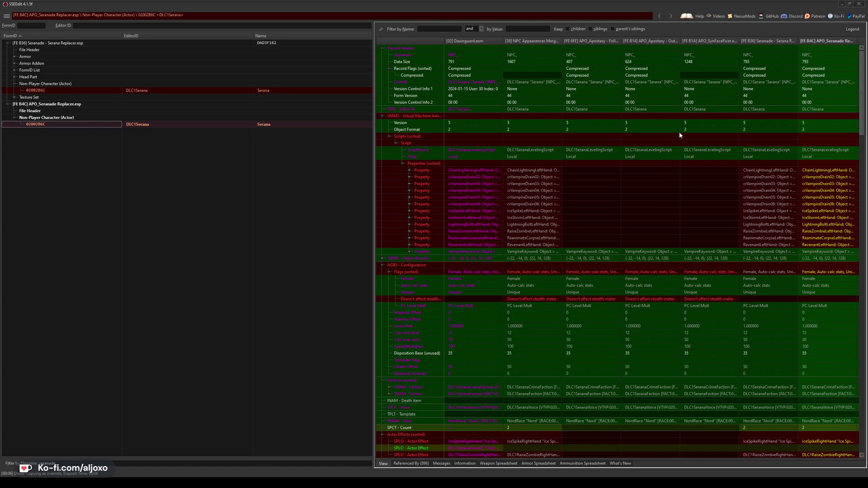
- Replace the script properties of the APO_Seranade Replacer override with those from APO_SynFaceFixer.esp, keeping only VampireKeyword
left_click(695, 117)
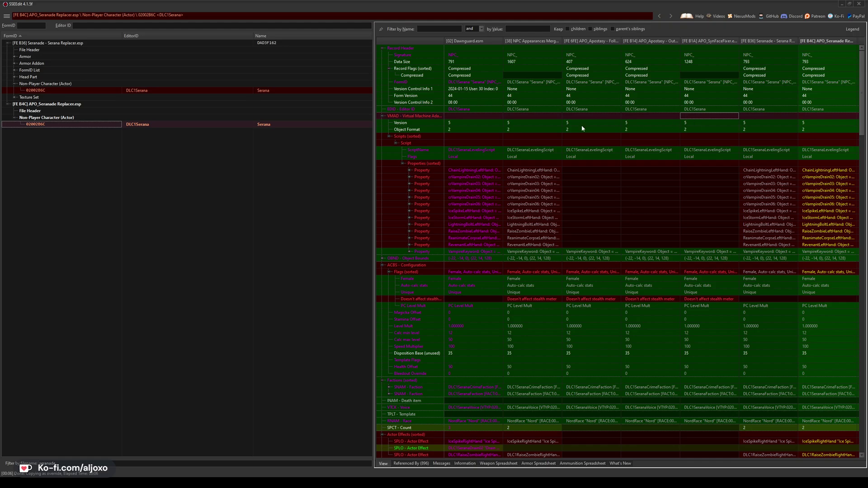
mouse_move(444, 127)
left_mouse_down()
mouse_move(594, 136)
mouse_move(472, 145)
mouse_move(433, 138)
left_mouse_up()
left_click(682, 162)
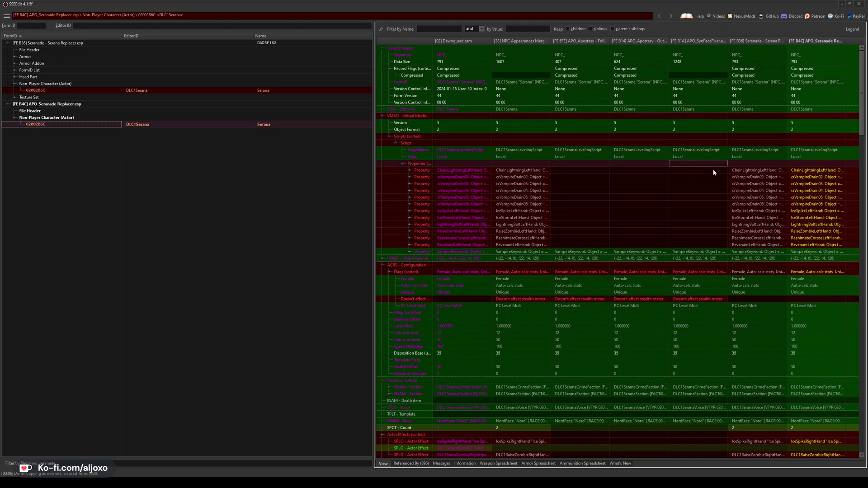
left_click(827, 170)
key("Delete")
- Copy the "Doesn't affect stealth meter" configuration flag from APO_SynFaceFixer.esp into the APO_Seranade Replacer override
scroll(735, 203, "down", 4)
scroll(734, 203, "down", 1)
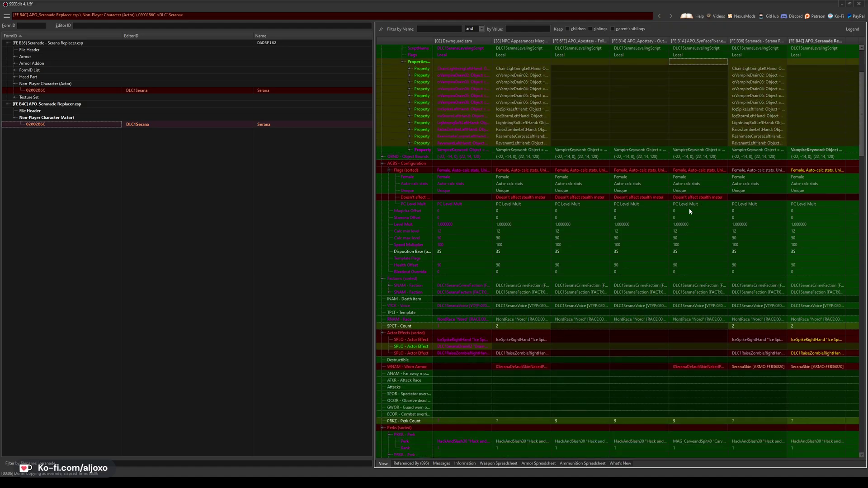
left_click(690, 196)
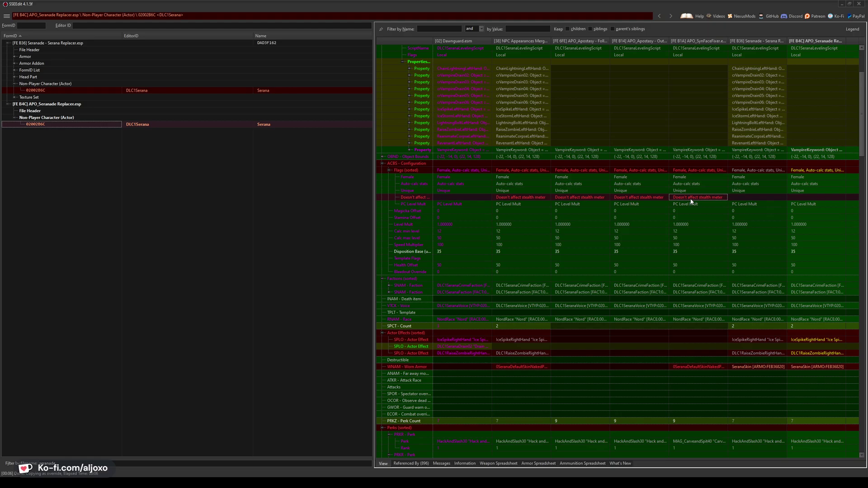
left_click_drag(690, 201, 815, 197)
- Remove the whole Actor Effects list from the APO_Seranade Replacer override
scroll(693, 186, "down", 3)
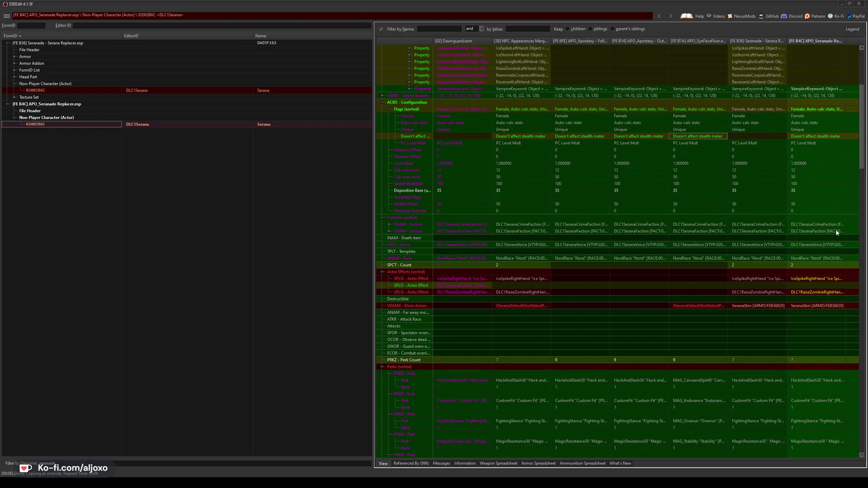
scroll(666, 227, "down", 3)
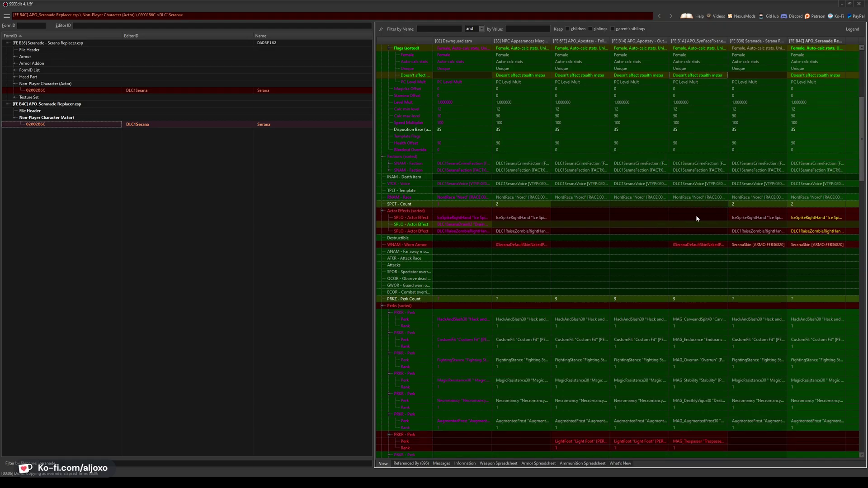
left_click(808, 213)
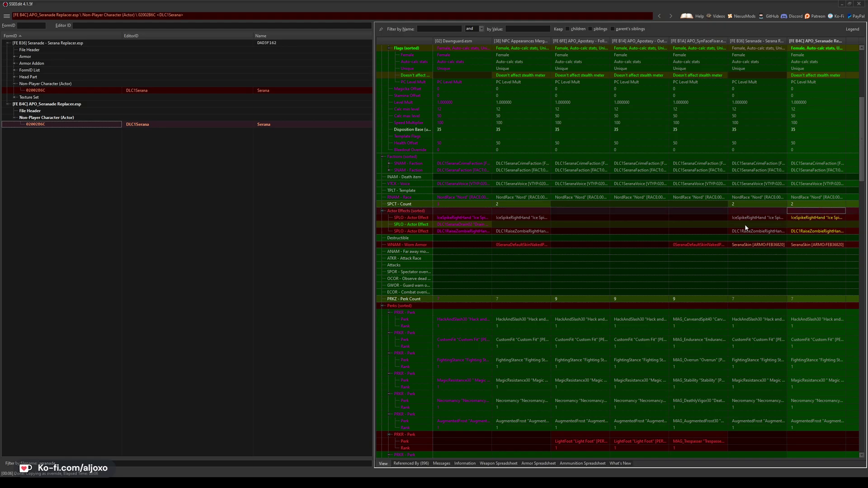
left_click(710, 217)
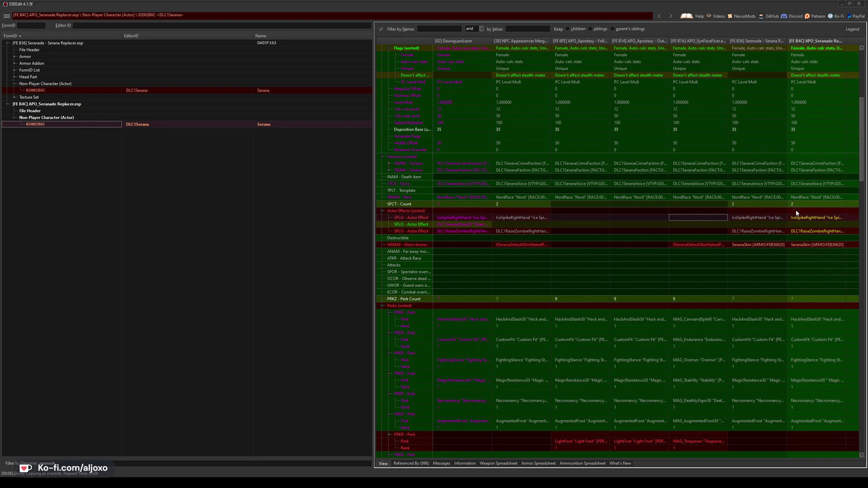
right_click(796, 212)
left_click(797, 224)
left_click(704, 223)
- Remove the WNAM worn armor entry from the APO_Seranade Replacer override
scroll(701, 220, "down", 2)
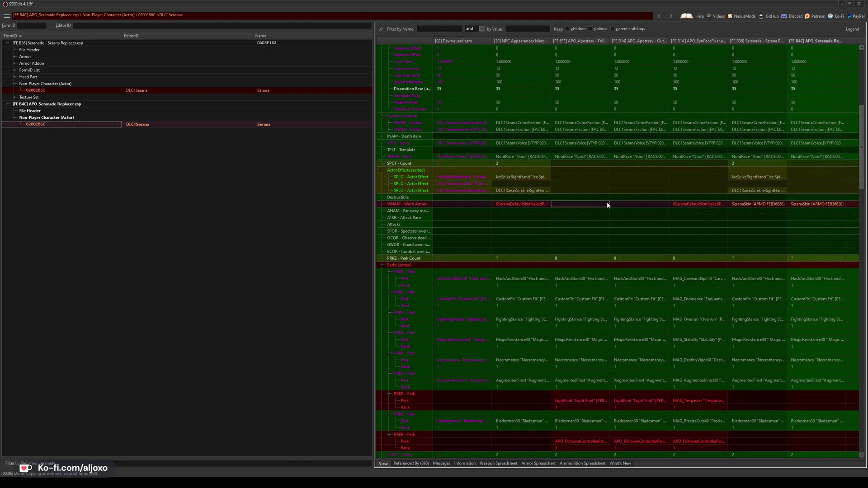
left_click(647, 205)
left_click(738, 203)
left_click(755, 198)
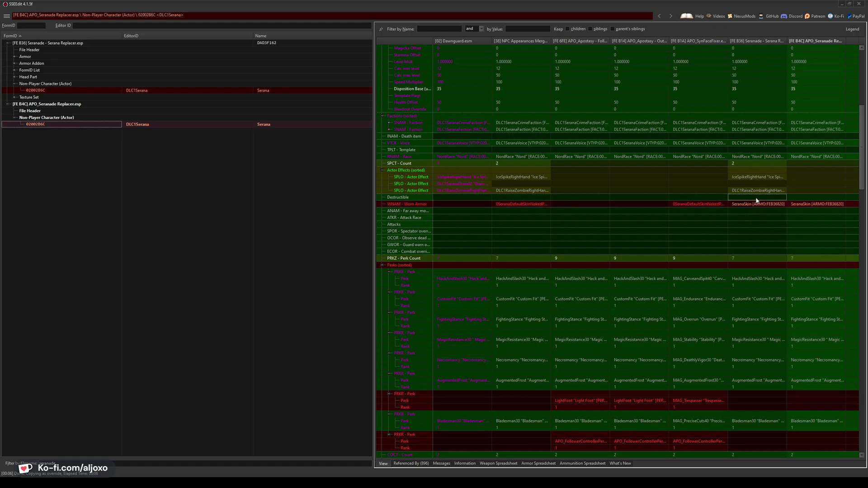
right_click(797, 206)
left_click(816, 217)
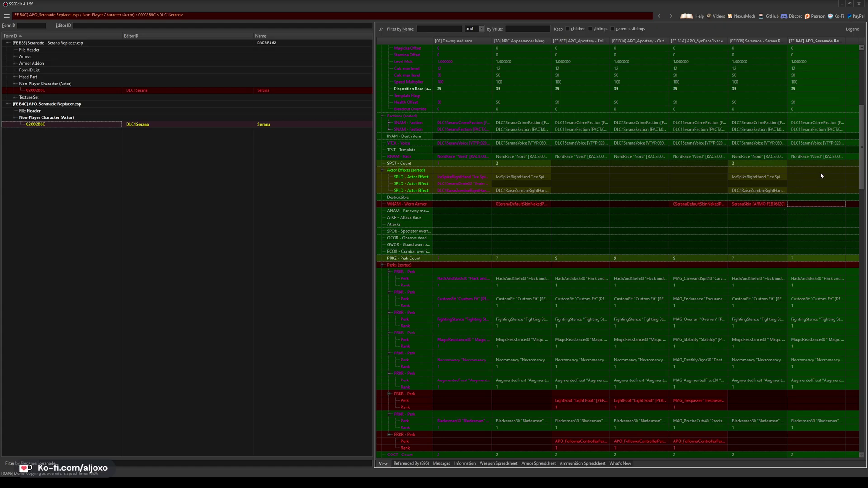
- Copy the SeranaSkin worn armor from the Seranade plugin's record into the APO_Seranade Replacer override
mouse_move(698, 203)
left_mouse_down()
mouse_move(690, 201)
mouse_move(827, 204)
mouse_move(693, 202)
left_mouse_up()
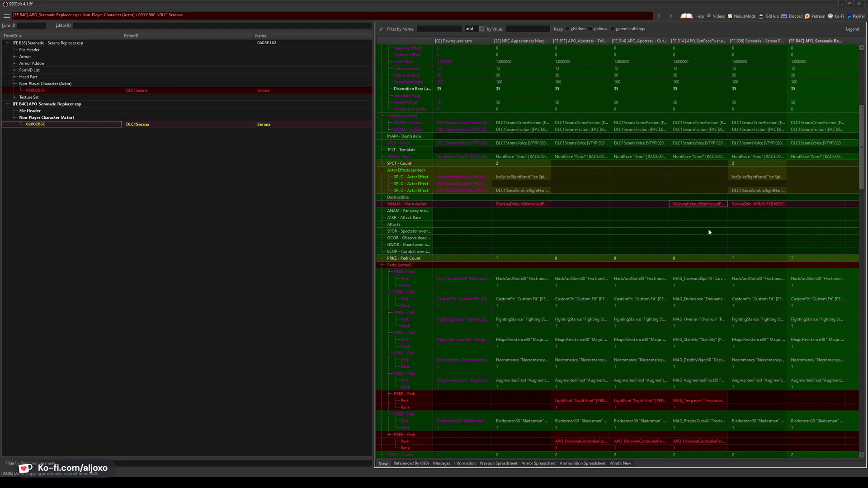
left_click(751, 206)
left_click_drag(763, 205, 814, 205)
- Copy the Perks list from APO_Apostasy - Follower Tweaks.esp into the APO_Seranade Replacer override, adding that plugin as a master
scroll(723, 274, "down", 7)
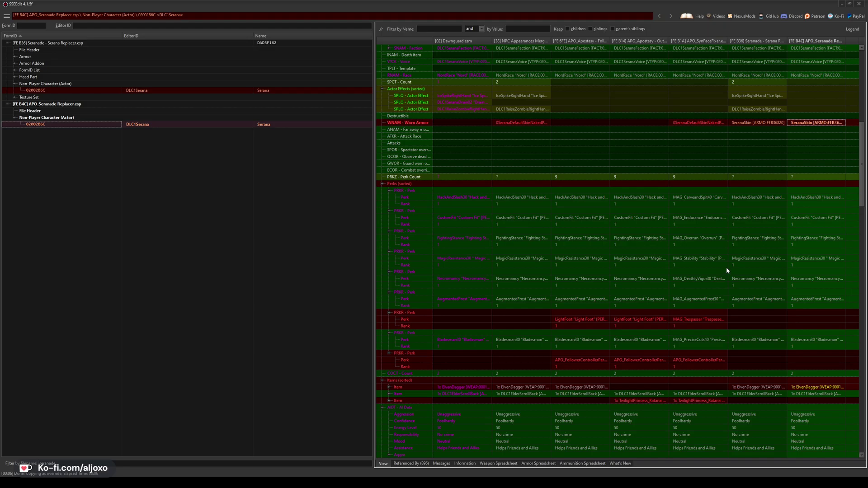
left_click(700, 252)
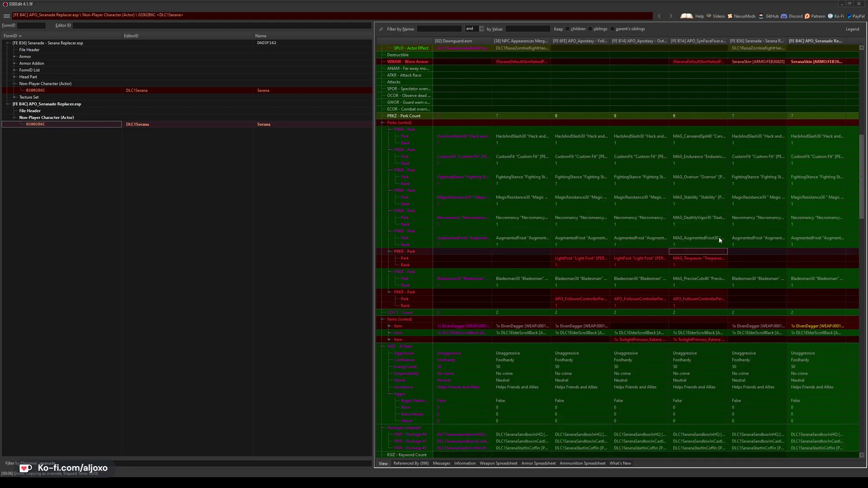
left_click(641, 252)
left_click(651, 292)
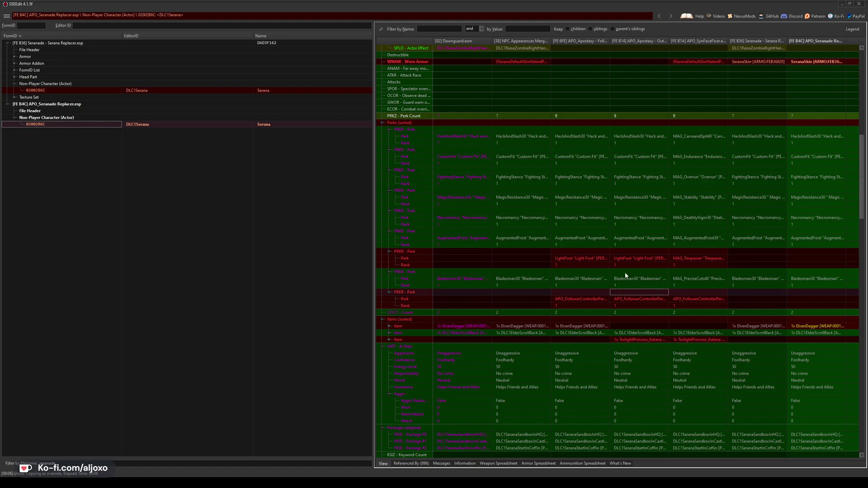
left_click_drag(609, 38, 585, 40)
left_click(574, 122)
left_click_drag(769, 144, 802, 122)
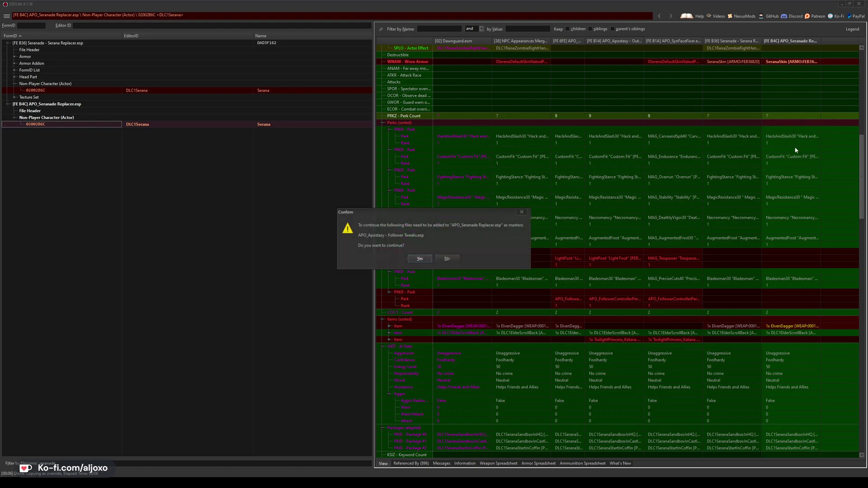
left_click(418, 259)
- Copy the Items list from APO_SynFaceFixer.esp into the APO_Seranade Replacer override, adding Twilight Princess Armor.esp as a master
scroll(711, 244, "down", 4)
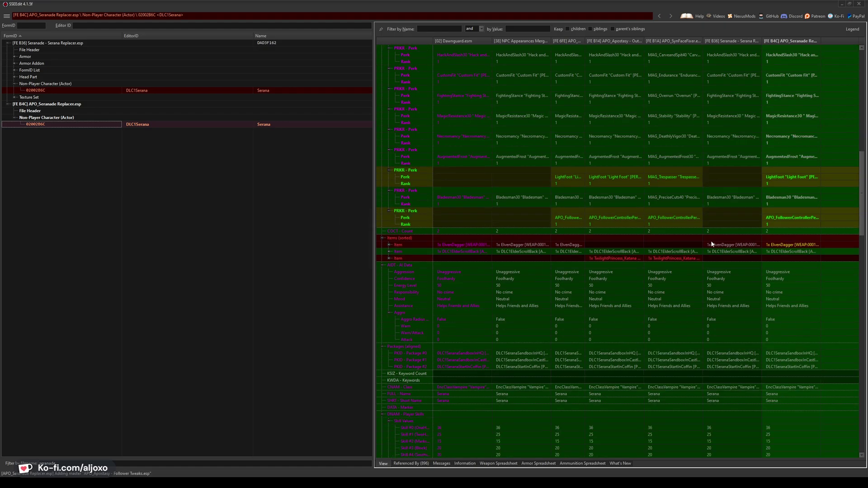
scroll(711, 243, "down", 2)
left_click(661, 197)
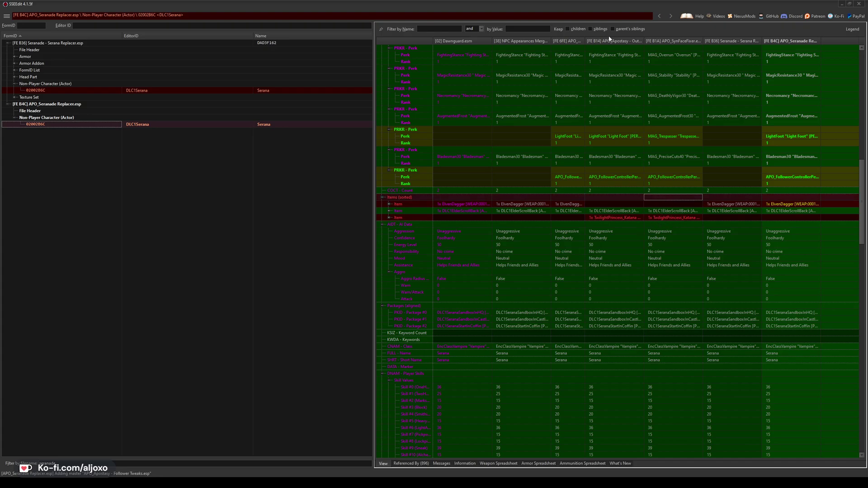
left_click(617, 199)
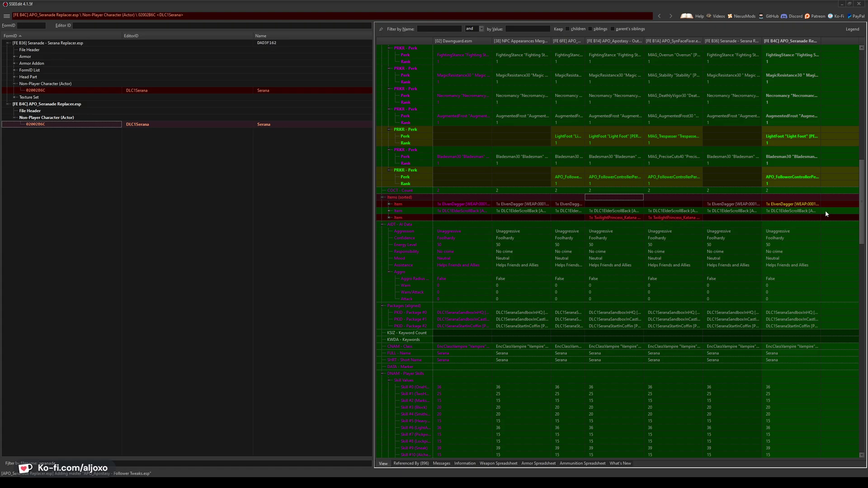
left_click_drag(668, 198, 803, 194)
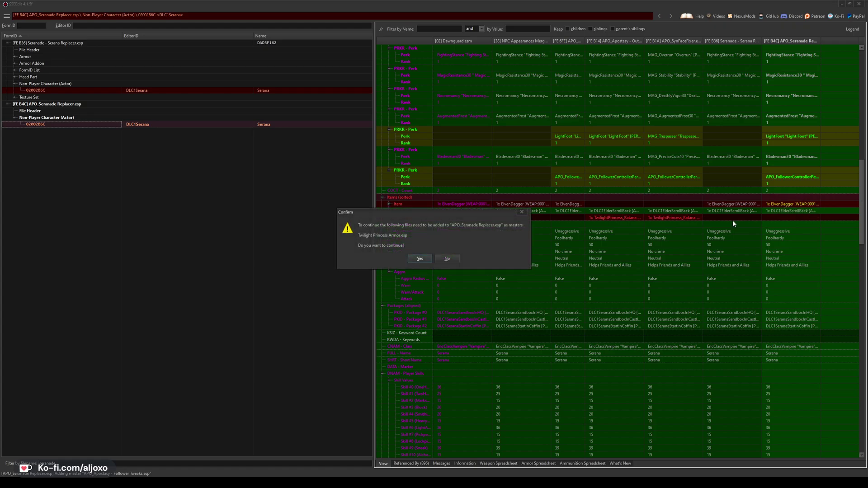
left_click(419, 257)
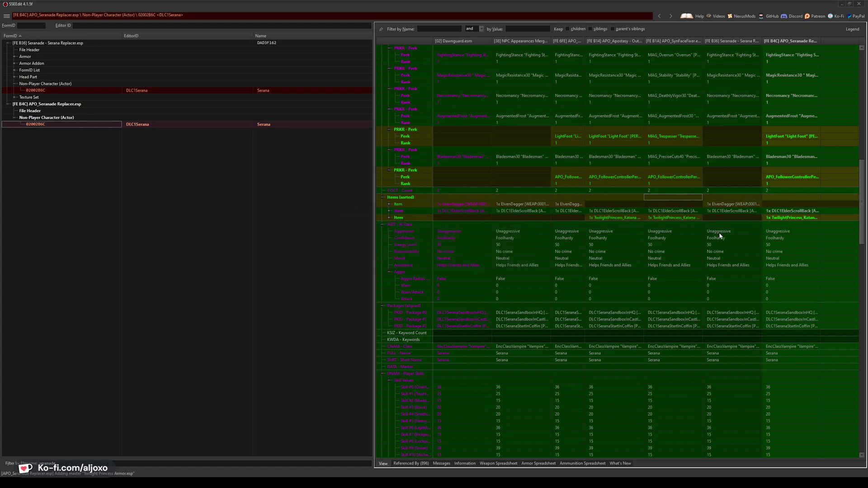
- Hide the APO_Apostasy - Follower Tweaks.esp column in the Serana record comparison
scroll(689, 236, "down", 15)
scroll(687, 234, "down", 8)
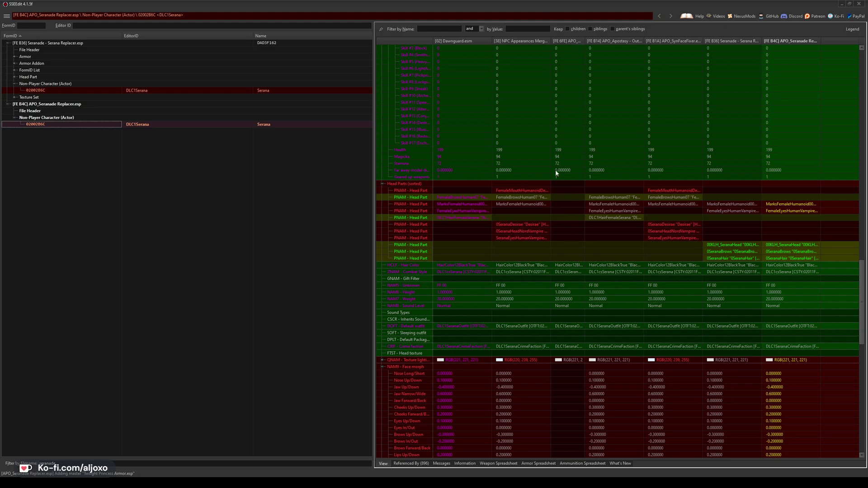
right_click(564, 41)
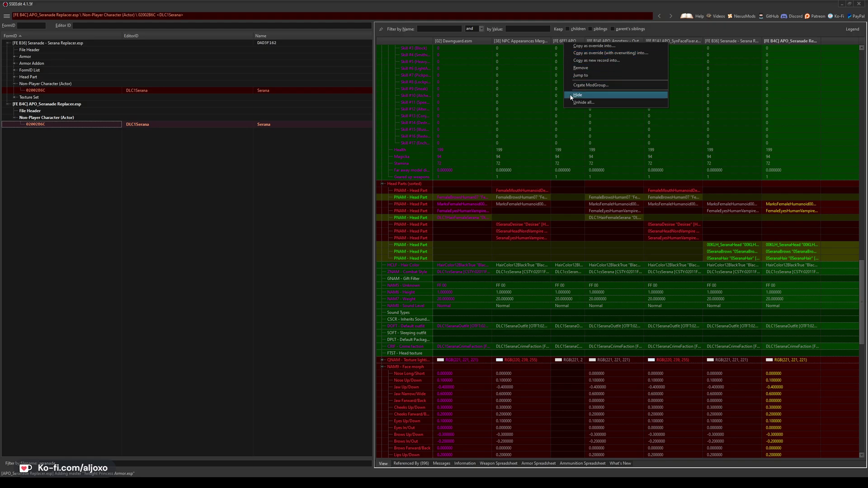
left_click(571, 95)
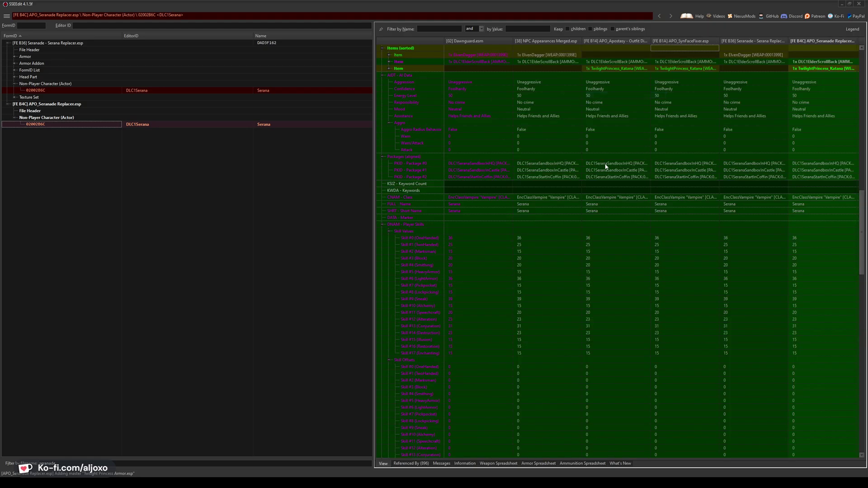
scroll(602, 196, "down", 20)
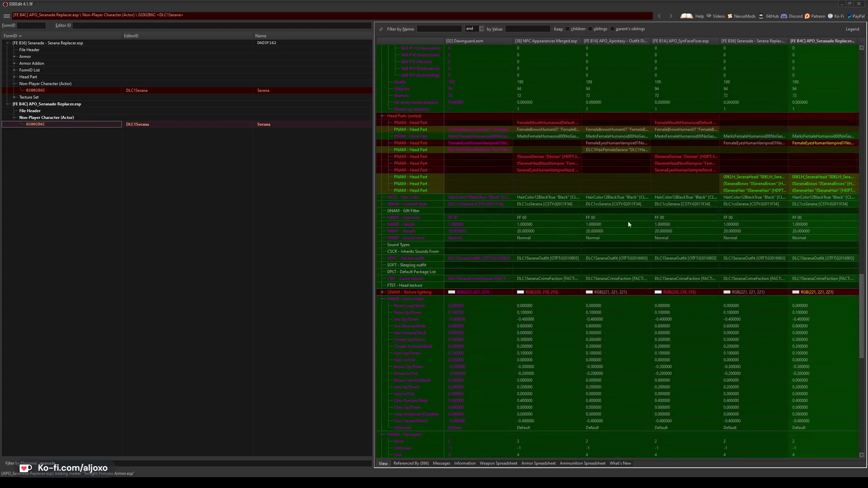
left_click(744, 144)
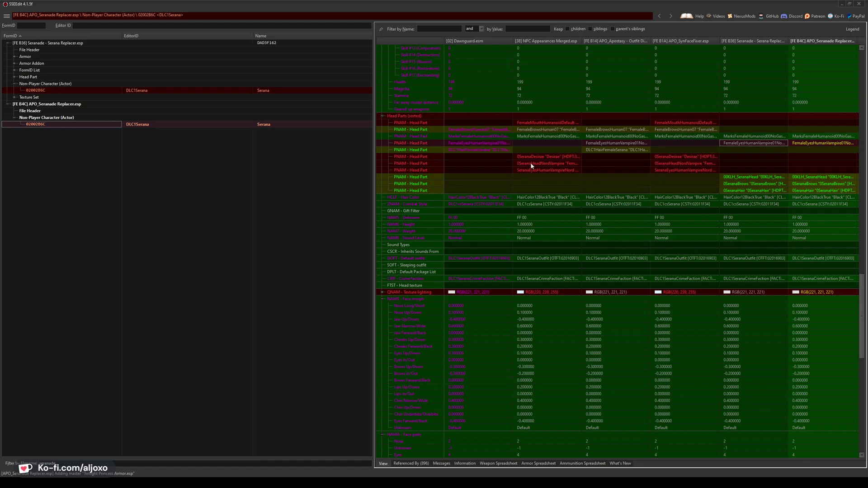
left_click_drag(535, 165, 837, 163)
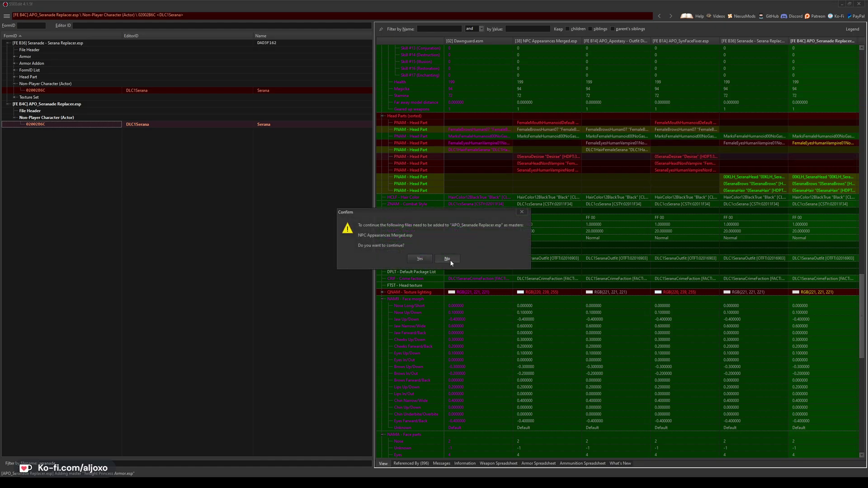
left_click(447, 259)
left_click_drag(838, 166, 837, 166)
left_click(450, 258)
- Replace the override's FemaleEyesHumanVampire01 head part with the 0SeranaDesirae, head, eyes and mouth parts from APO_SynFaceFixer.esp, adding NPC Appearances Merged.esp as a master
right_click(806, 145)
left_click(803, 157)
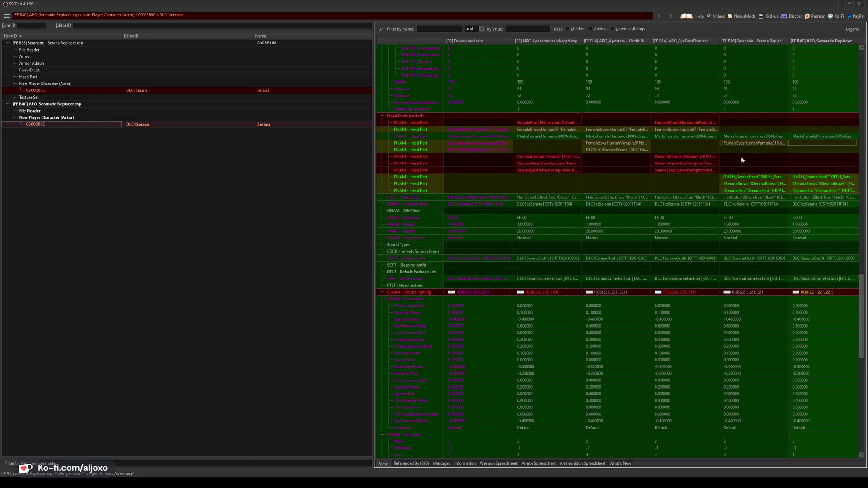
left_click_drag(686, 156, 828, 157)
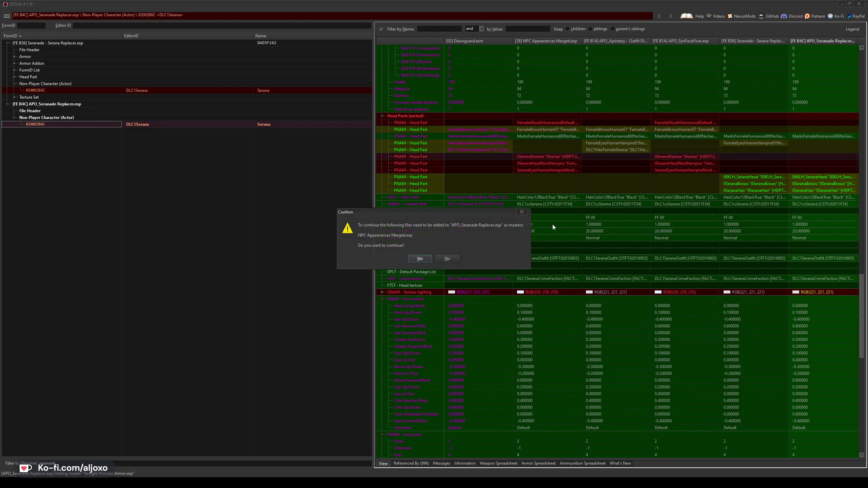
left_click(419, 259)
left_click_drag(687, 164, 825, 161)
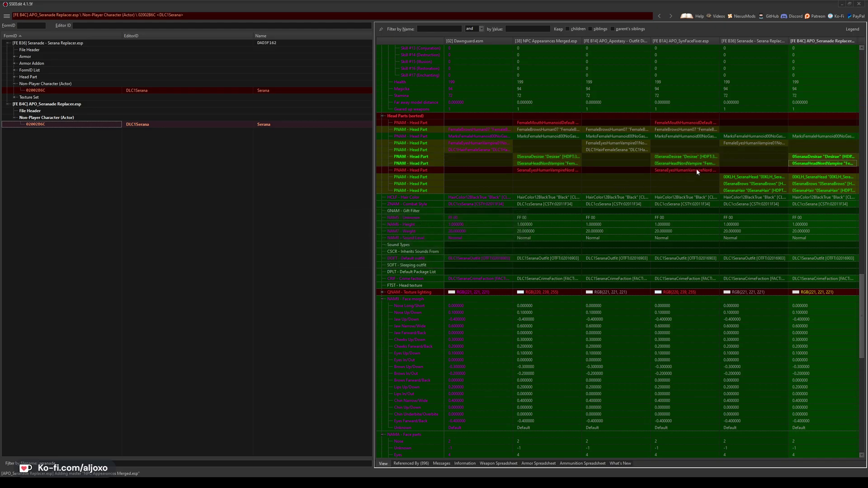
left_click_drag(696, 170, 820, 170)
left_click_drag(714, 123, 823, 119)
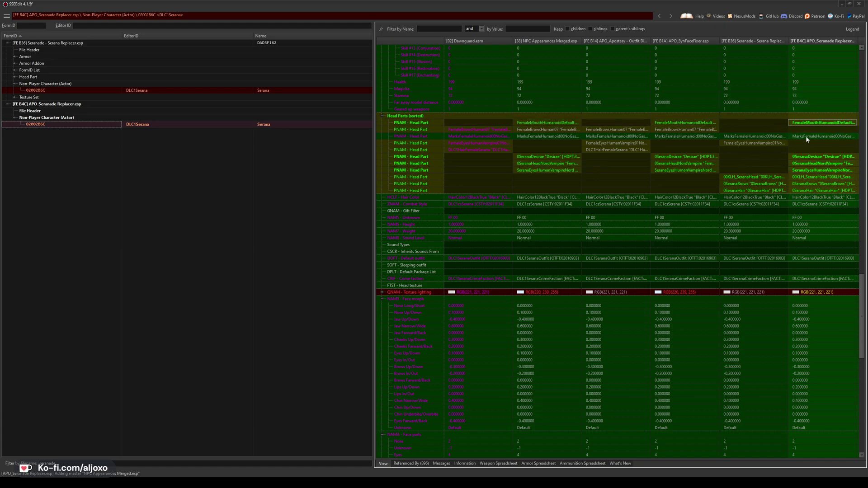
- Swap the override's whole Head Parts list between the Seranade and APO_SynFaceFixer.esp versions, ending with the Seranade plugin's list
left_click_drag(763, 113, 826, 117)
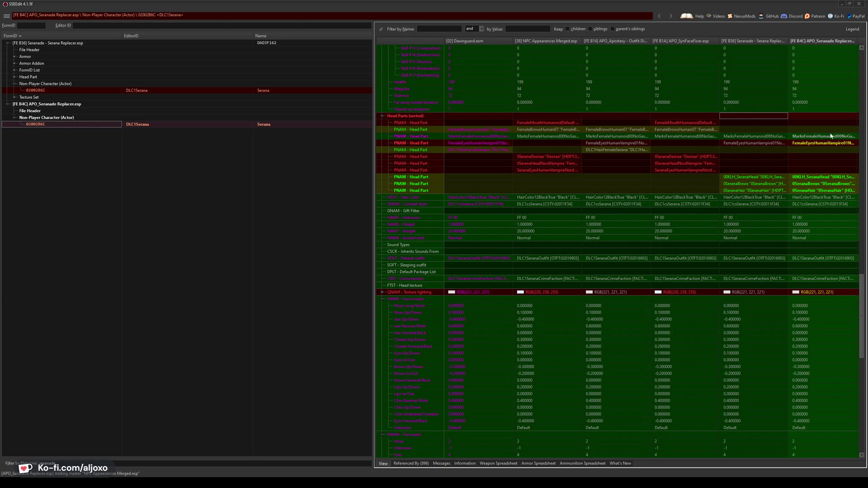
left_click_drag(686, 115, 845, 114)
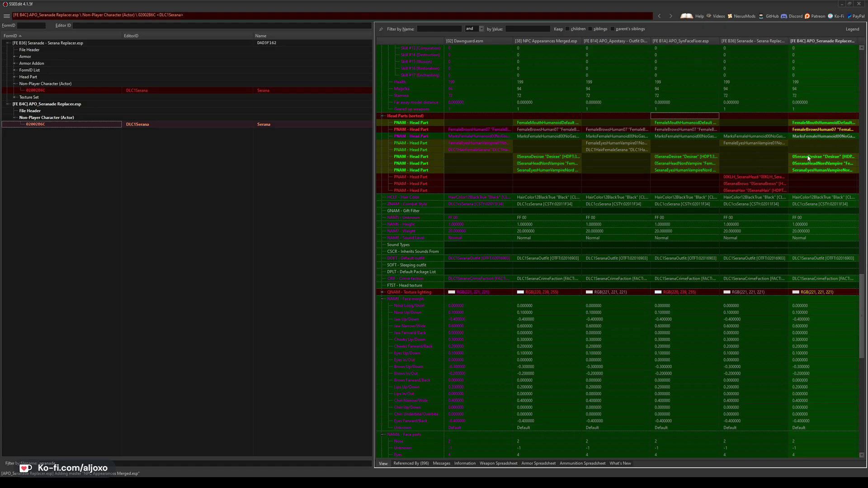
left_click_drag(759, 115, 827, 119)
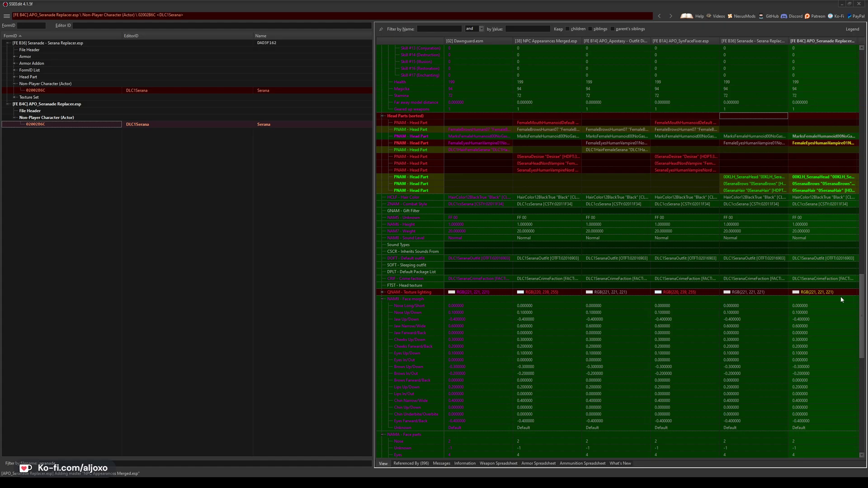
- Expand the QNAM texture lighting and the skin tone tint color, and compare their RGB values across the plugins
scroll(840, 299, "down", 8)
left_click(383, 130)
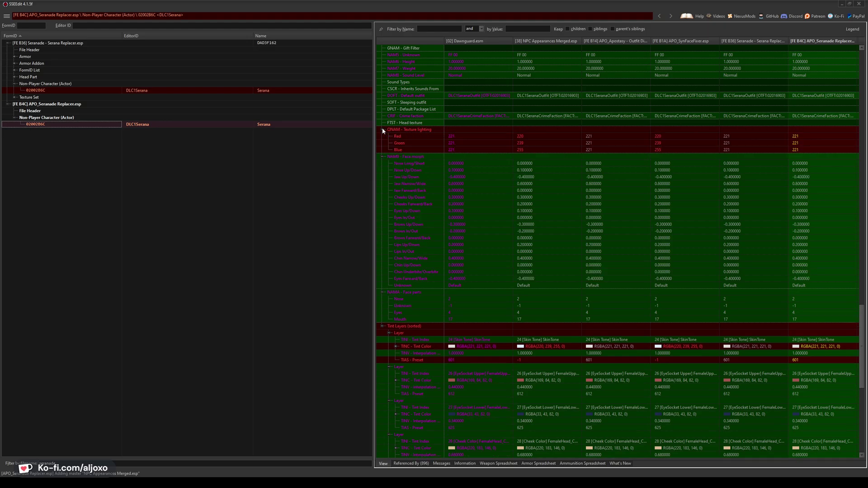
left_click(395, 346)
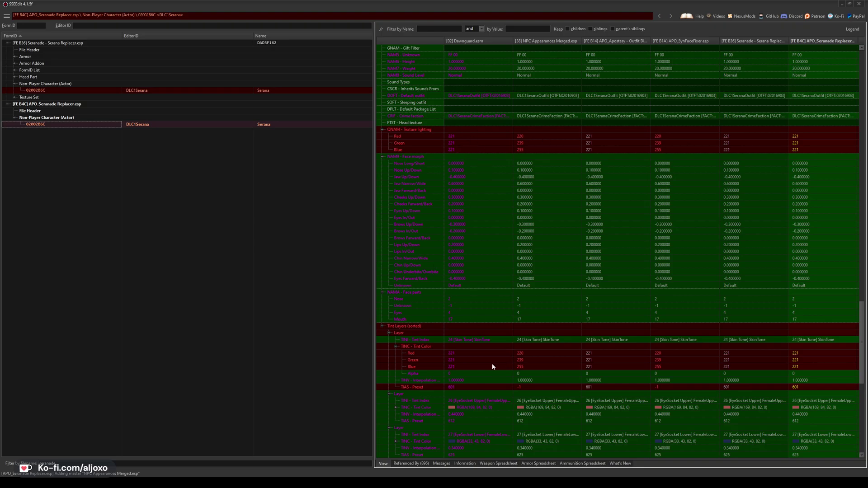
left_click(799, 136)
left_click(529, 137)
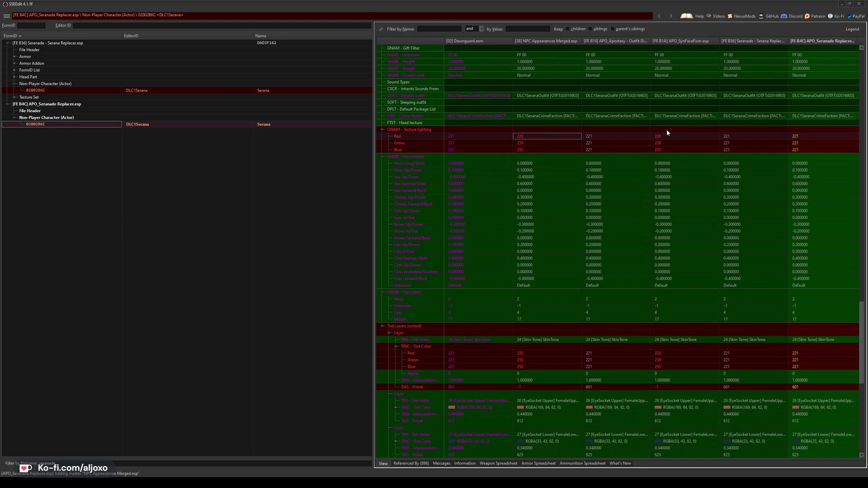
- Copy the QNAM texture lighting from APO_SynFaceFixer.esp into the override and restore the Seranade plugin's version
left_click_drag(666, 129, 816, 129)
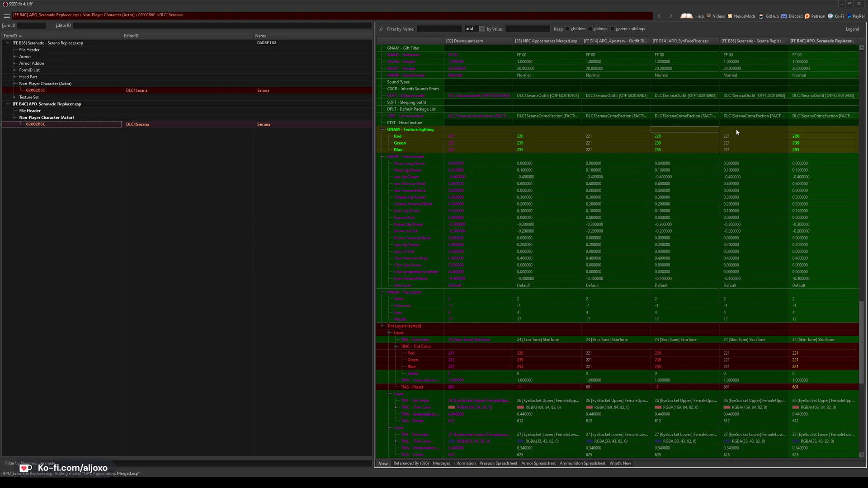
left_click(736, 129)
left_click_drag(738, 128, 801, 131)
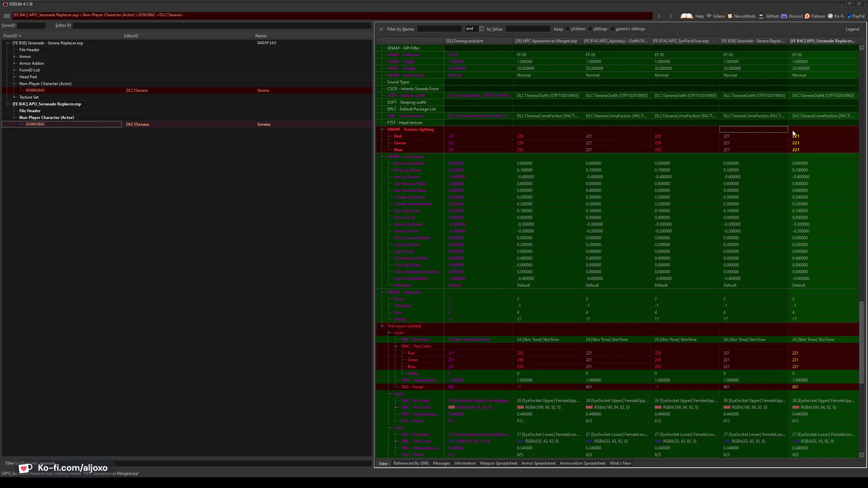
- Copy the skin tone tint color from APO_SynFaceFixer.esp into the override and restore the Seranade plugin's color
left_click(743, 346)
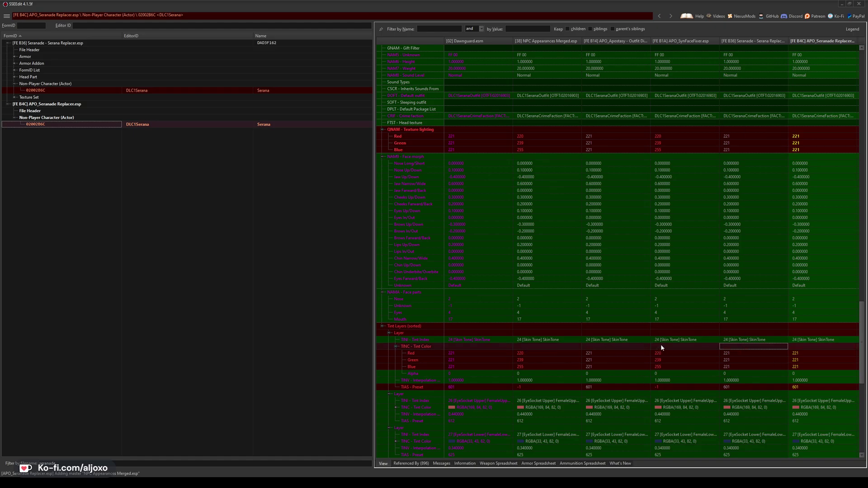
left_click_drag(661, 347, 833, 351)
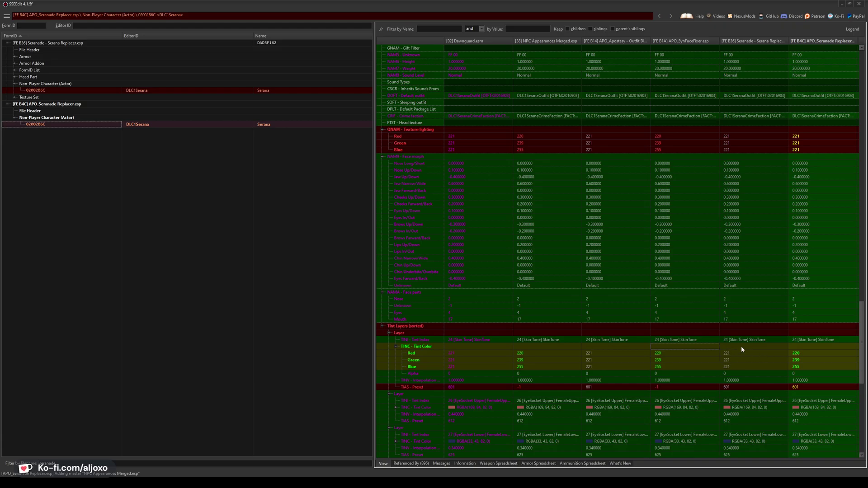
left_click_drag(741, 346, 762, 346)
left_click_drag(814, 352, 814, 351)
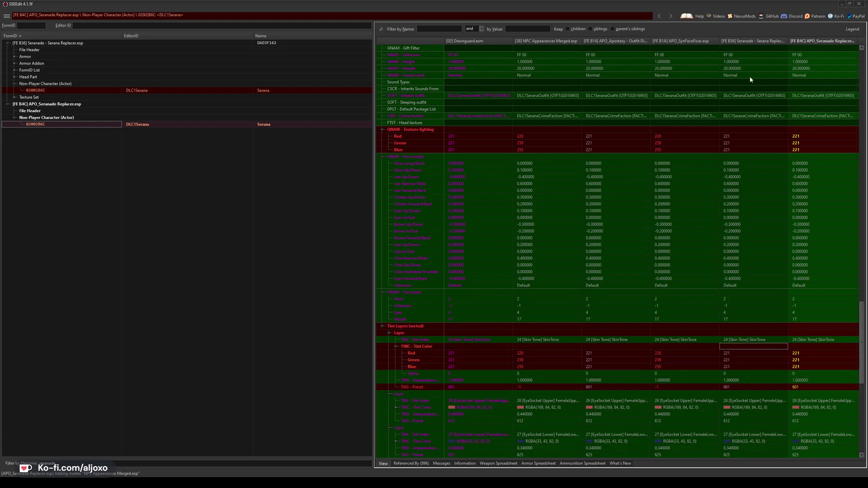
- Filter the plugin tree for "majestic" and expand Majestic Auri Replacer.esp down to its Non-Player Character record
scroll(723, 299, "down", 15)
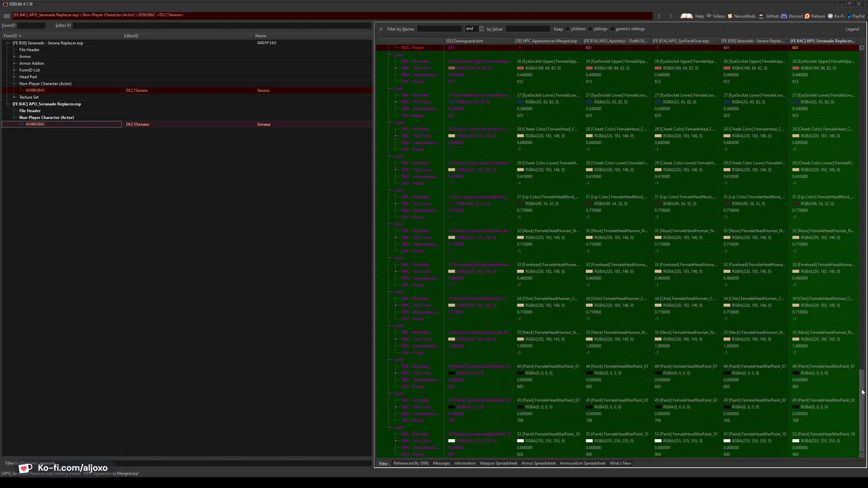
scroll(832, 316, "up", 20)
scroll(852, 217, "up", 10)
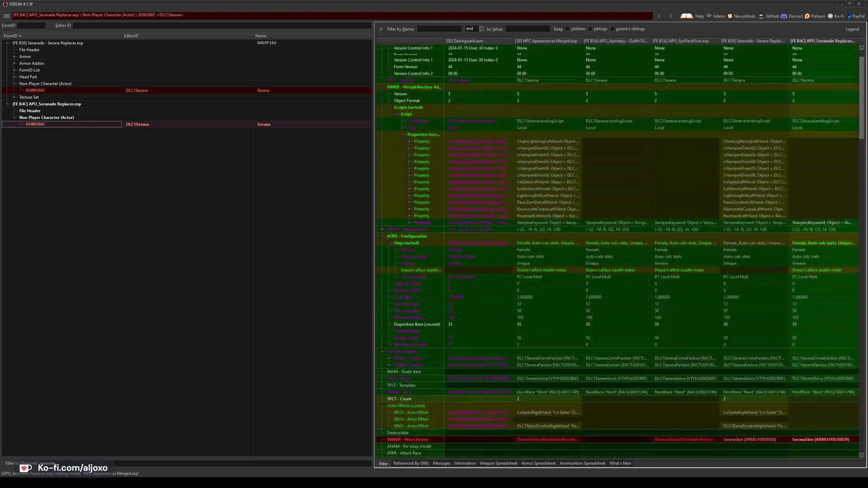
key("ctrl+a")
type("majestic")
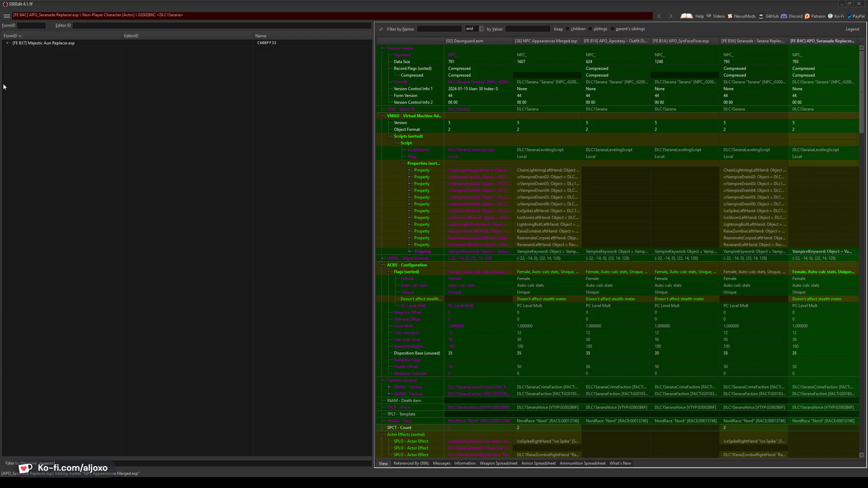
left_click(6, 43)
left_click(18, 64)
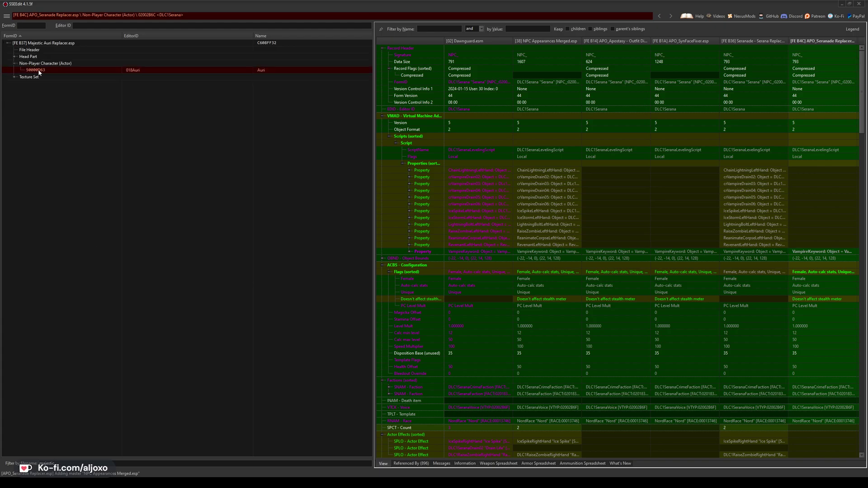
- Check the plugin's Head Part records and examine the 018Auri NPC record for conflicts with the other plugins
left_click(16, 78)
left_click(14, 57)
left_click(15, 117)
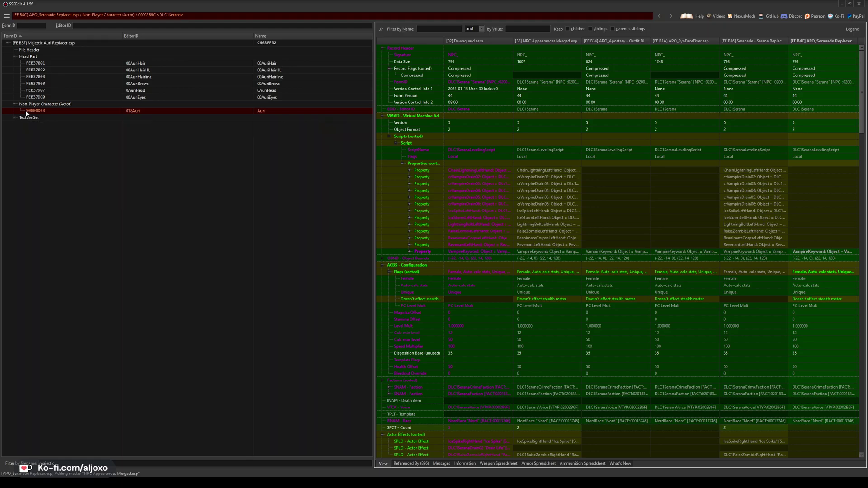
left_click(35, 110)
left_click(14, 56)
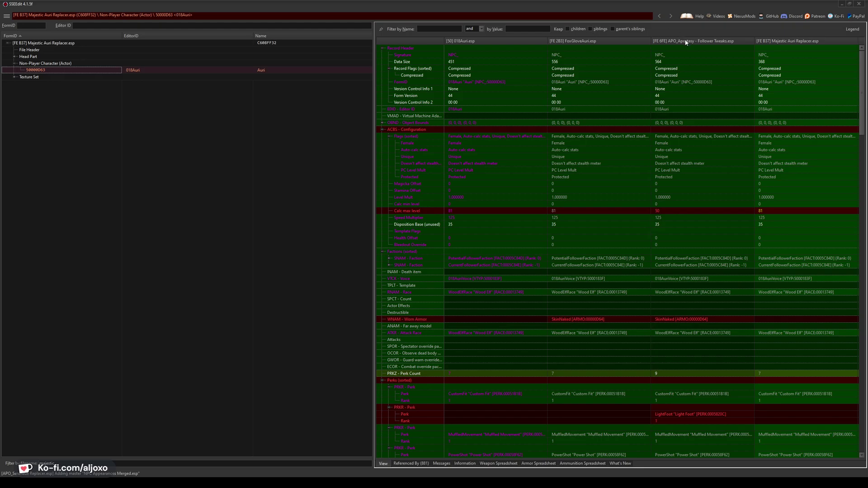
scroll(768, 197, "down", 3)
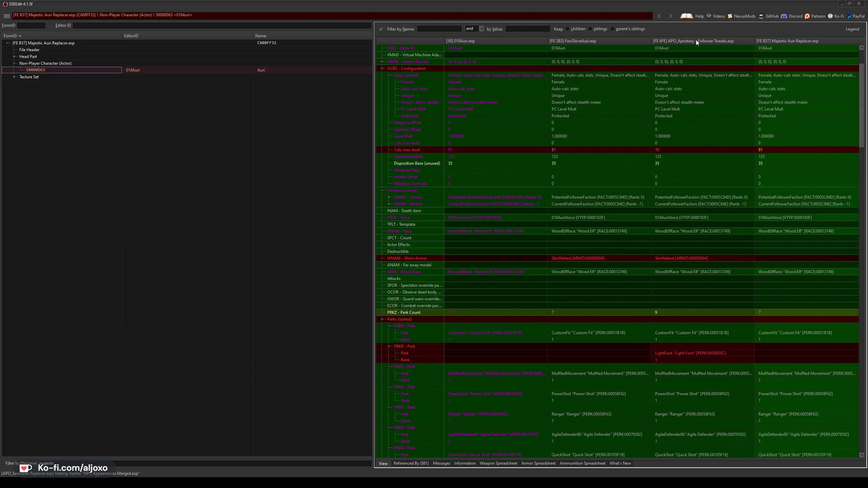
- Copy the 018Auri NPC record as an override into a new ESL-flagged .esp named APO_Majestic Auri Replacer
right_click(777, 42)
left_click(795, 69)
scroll(541, 285, "down", 1)
left_click(449, 305)
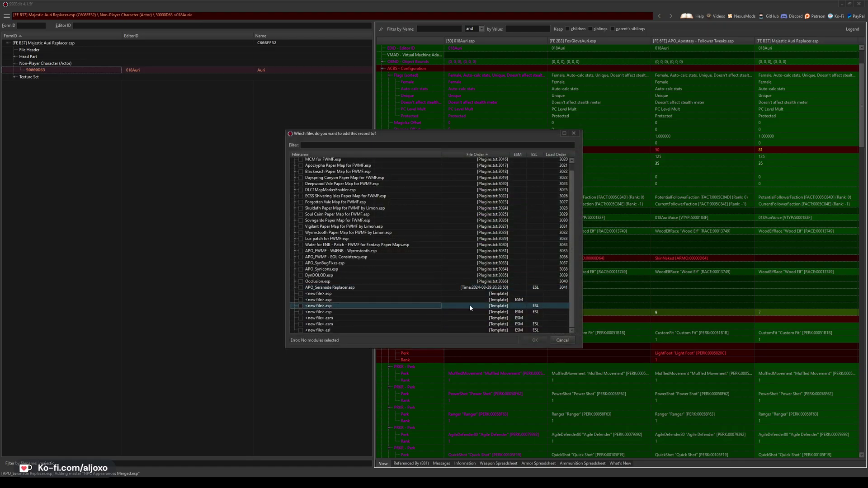
left_click(301, 306)
key("Return")
type("AOP")
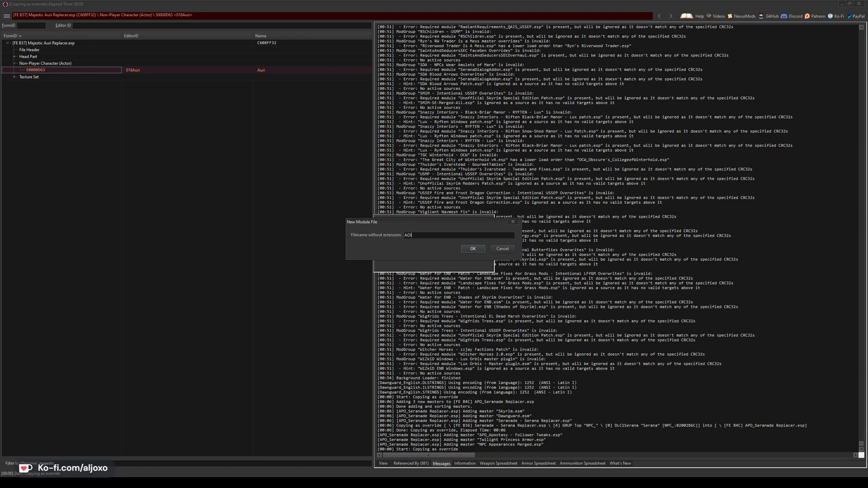
key("BackSpace")
type("PO_Majestic Auri Replacer")
key("Return")
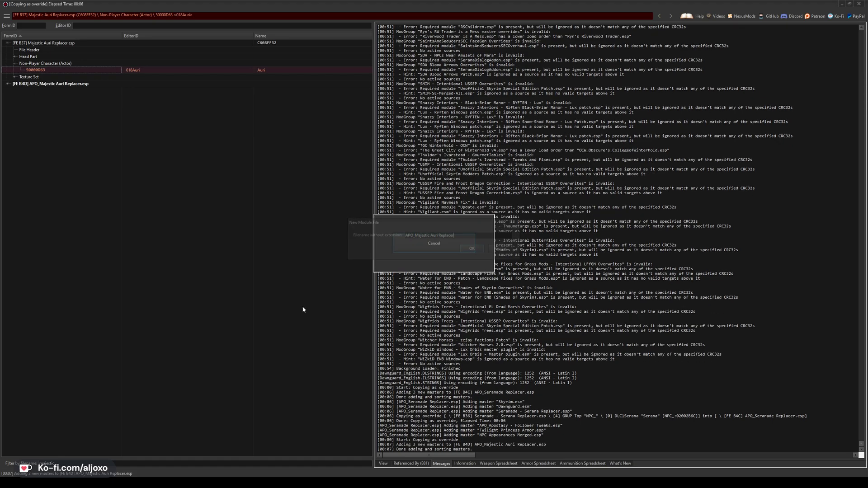
- Open the 018Auri override in APO_Majestic Auri Replacer.esp and copy the Calc max level of 50 from APO_Apostasy - Follower Tweaks.esp
left_click(53, 84)
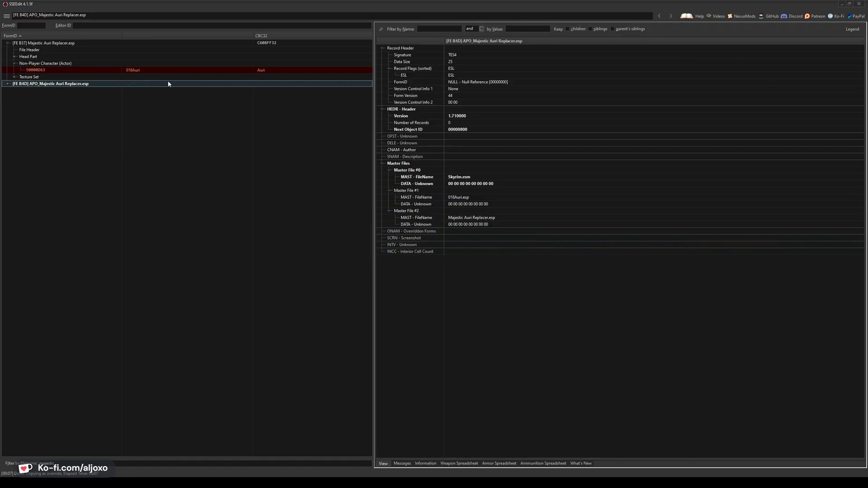
left_click(9, 83)
left_click(14, 97)
left_click(57, 104)
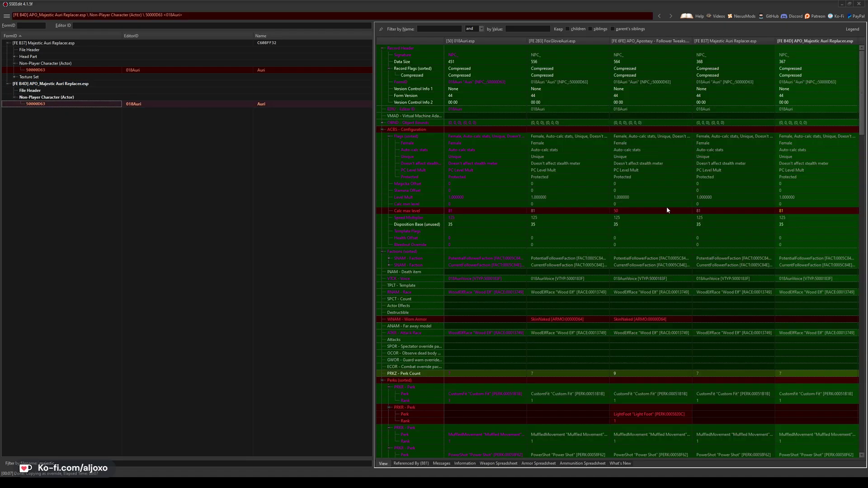
left_click(638, 211)
left_click_drag(648, 210, 815, 215)
- Compare the WNAM worn armor entries and copy the Perks list from APO_Apostasy - Follower Tweaks.esp into the override
scroll(682, 272, "down", 8)
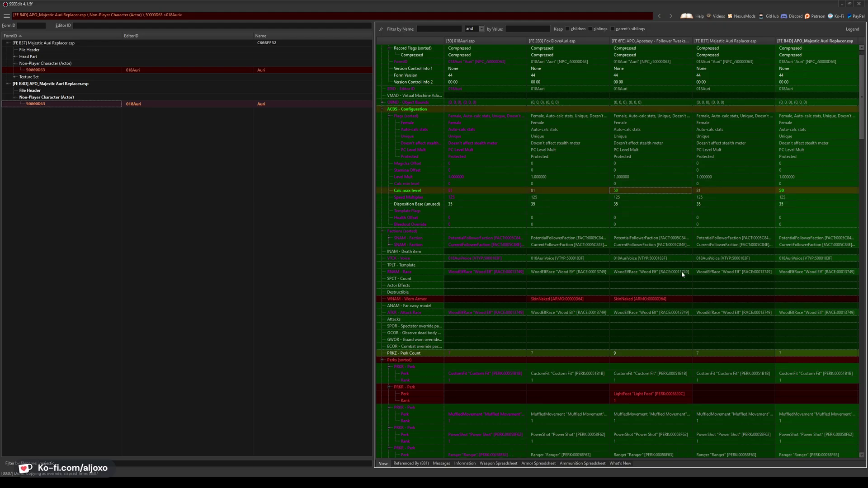
left_click(490, 157)
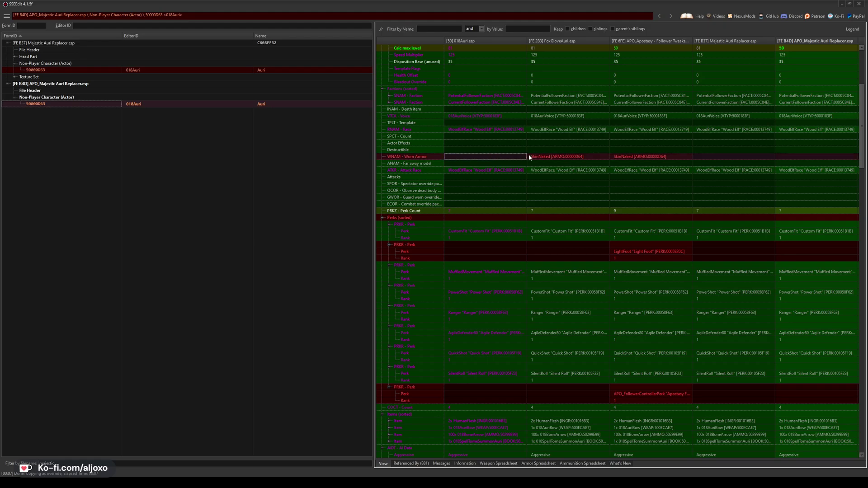
left_click(658, 156)
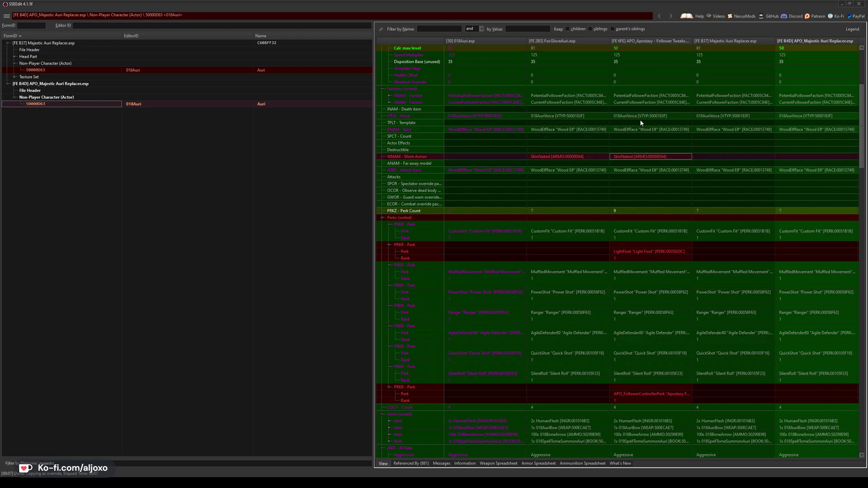
left_click(739, 156)
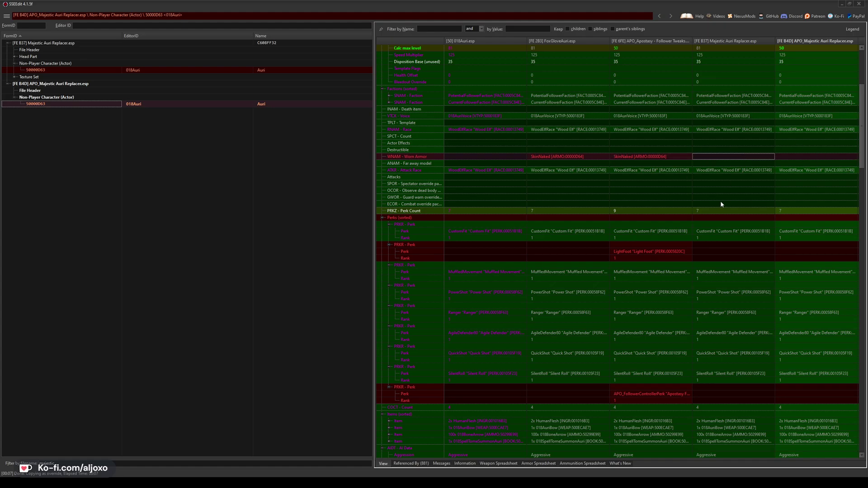
scroll(712, 204, "down", 4)
left_click_drag(639, 137, 820, 135)
left_click(412, 260)
- Compare the override's Head Parts, hair color and NAM7 weight with the other plugins' values
scroll(652, 290, "down", 14)
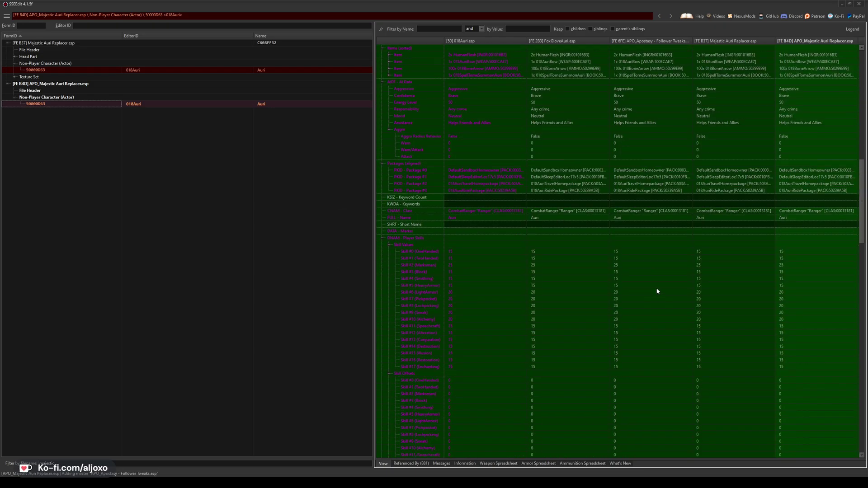
left_click_drag(864, 205, 860, 296)
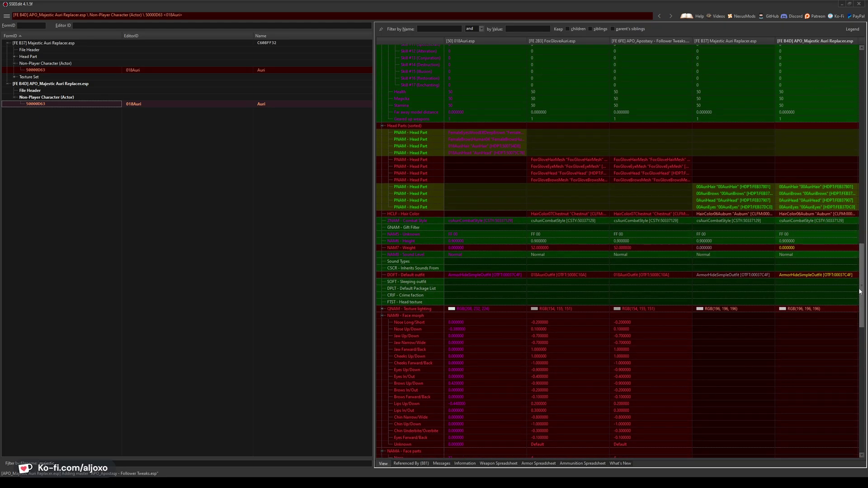
left_click(642, 125)
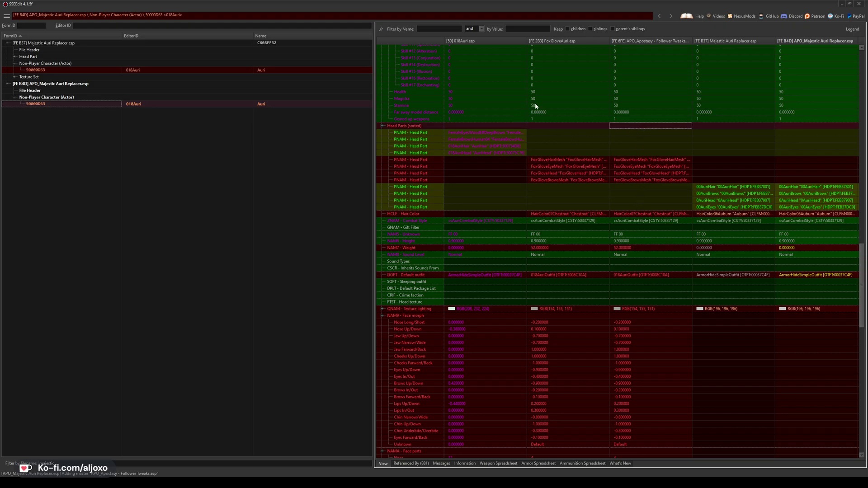
left_click(800, 196)
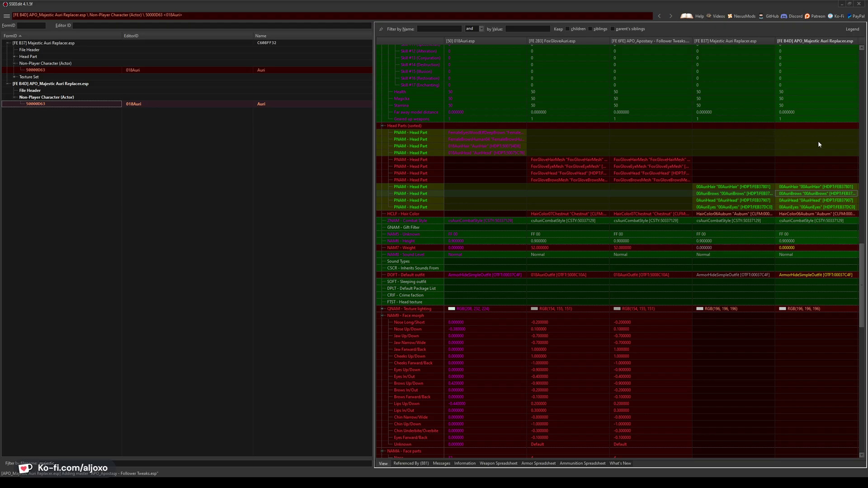
left_click(784, 215)
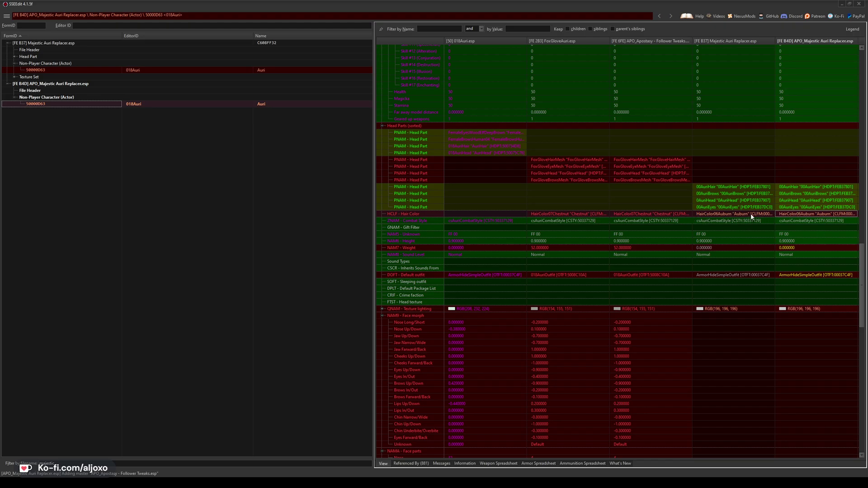
left_click(786, 247)
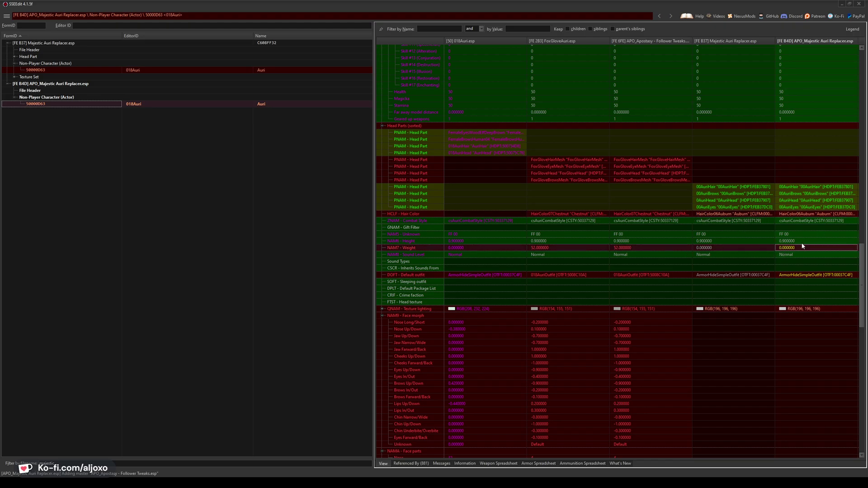
- Switch to Notepad++ and replace the note's contents with the console command "setnpcweight XX"
left_click(652, 249)
key("alt+Tab")
key("ctrl+a")
type("setnpcweight X")
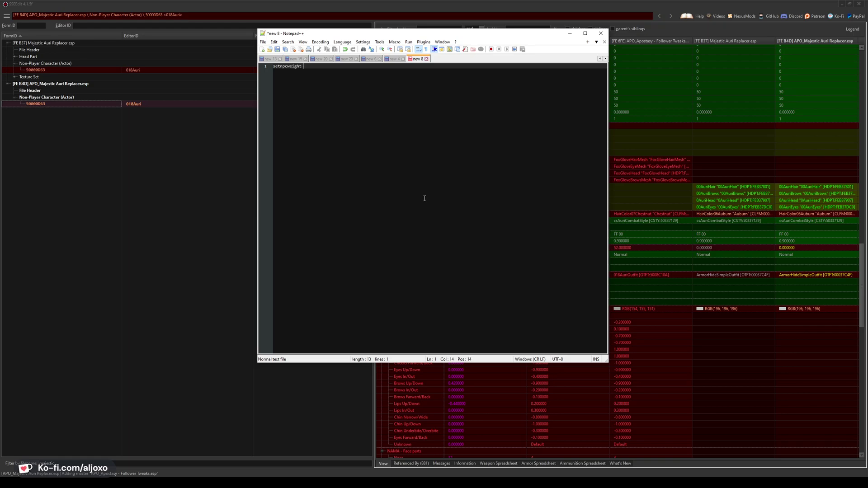
- Check the FoxGloveAuri and Follower Tweaks weights in SSEEdit and add the line "setnpcweight 0" to the Notepad++ note
left_click(641, 245)
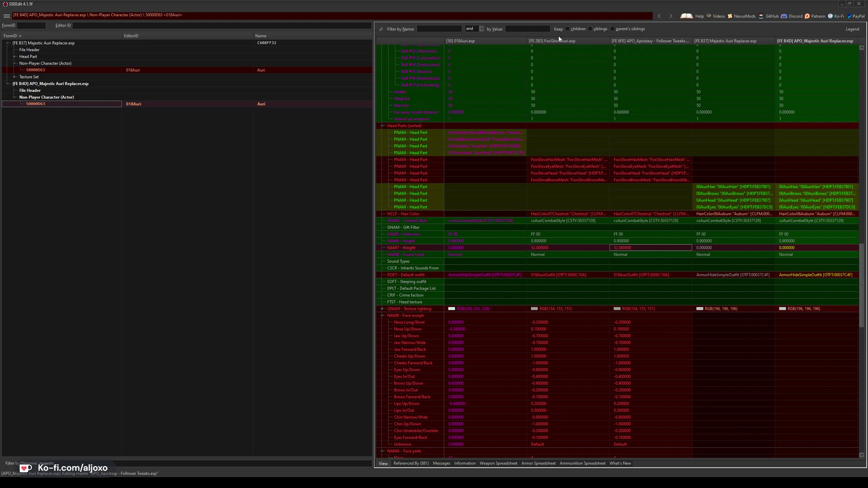
left_click(568, 248)
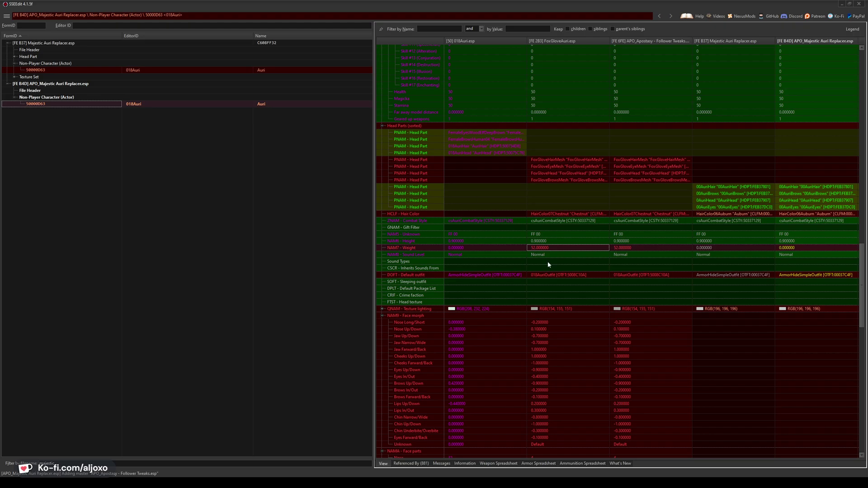
key("alt+Tab")
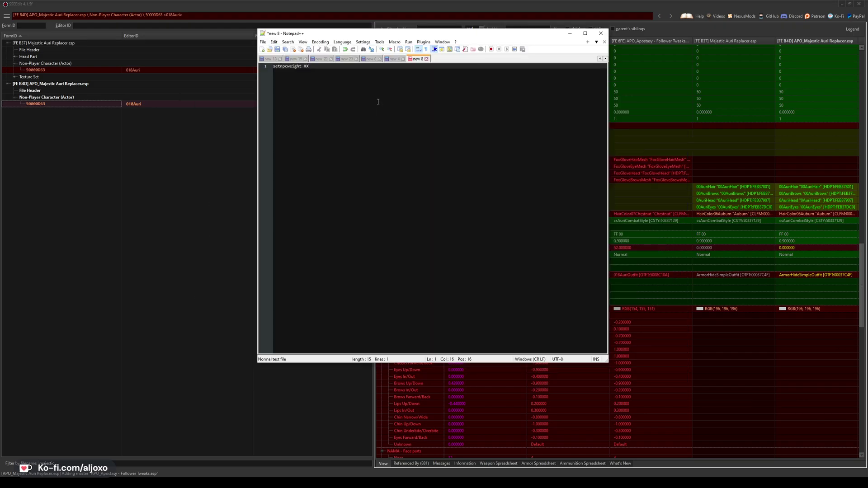
key("Return")
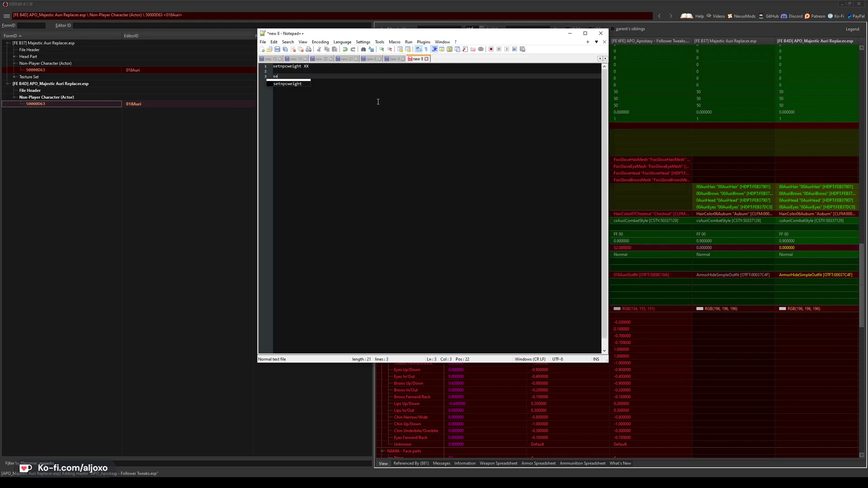
type("tnpcweight 0")
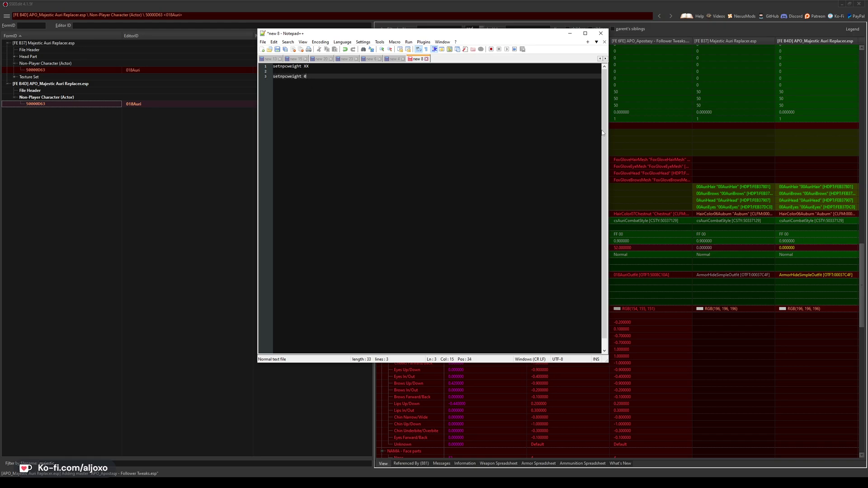
left_click(512, 3)
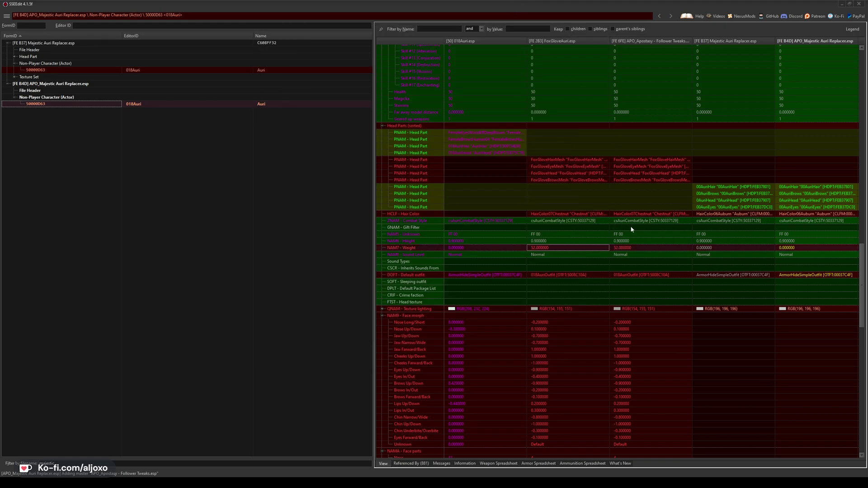
- Copy the default outfit 018AuriOutfit from APO_Apostasy - Follower Tweaks.esp into the Auri override
scroll(692, 208, "down", 5)
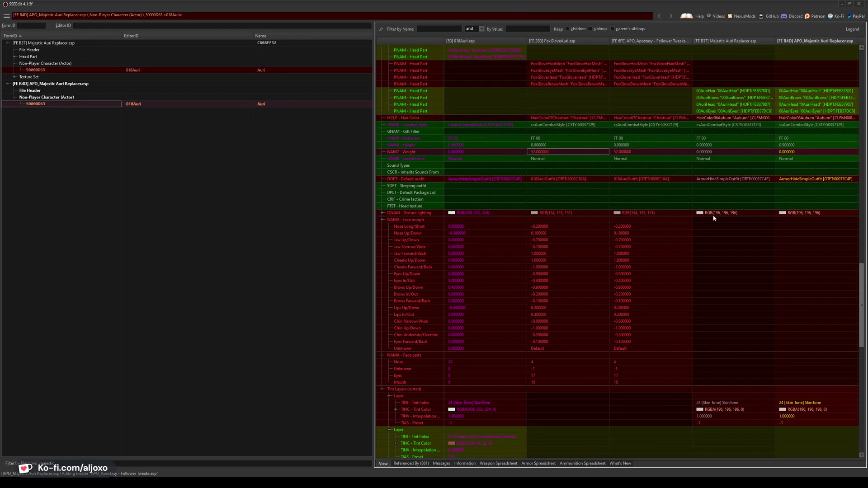
left_click(648, 179)
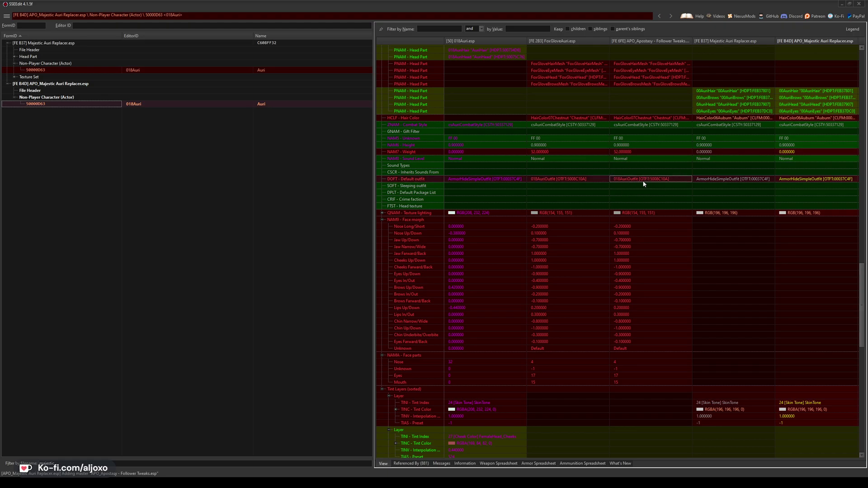
left_click_drag(640, 182, 820, 179)
- Open the 018AuriOutfit record and copy the APO_Auri - Default Outfit.esp version as an override into APO_Majestic Auri Replacer.esp
double_click(779, 179)
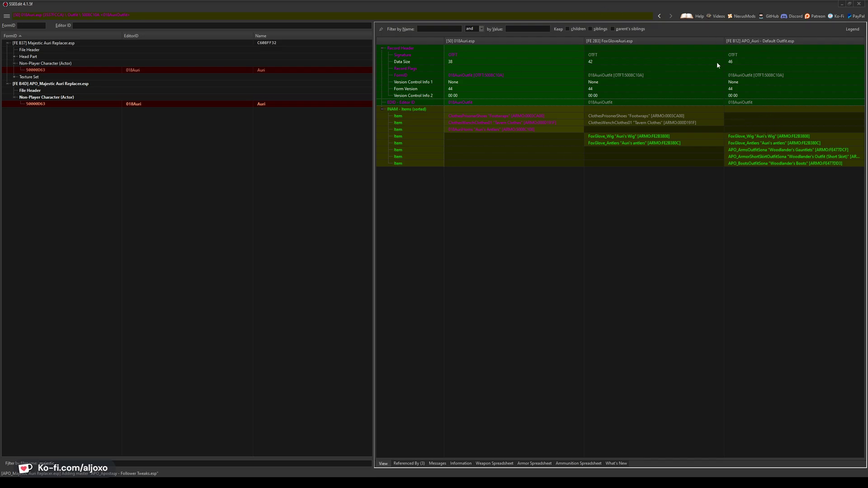
right_click(752, 44)
left_click(777, 48)
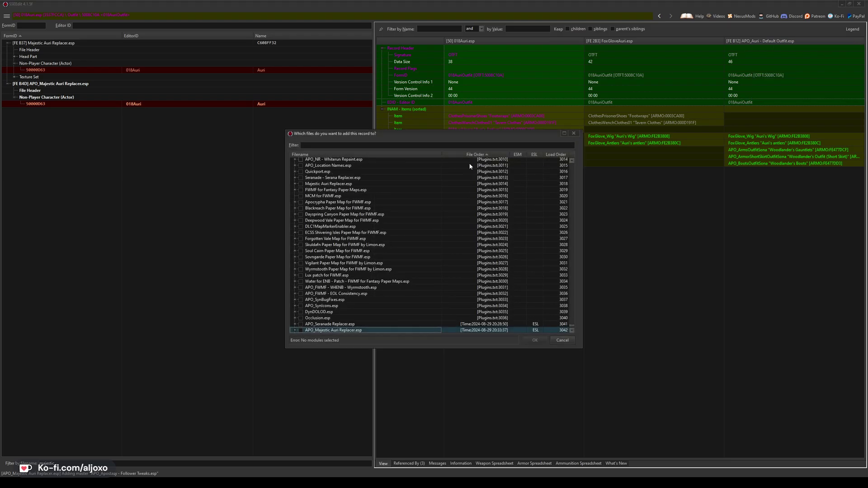
scroll(298, 335, "down", 1)
left_click(301, 306)
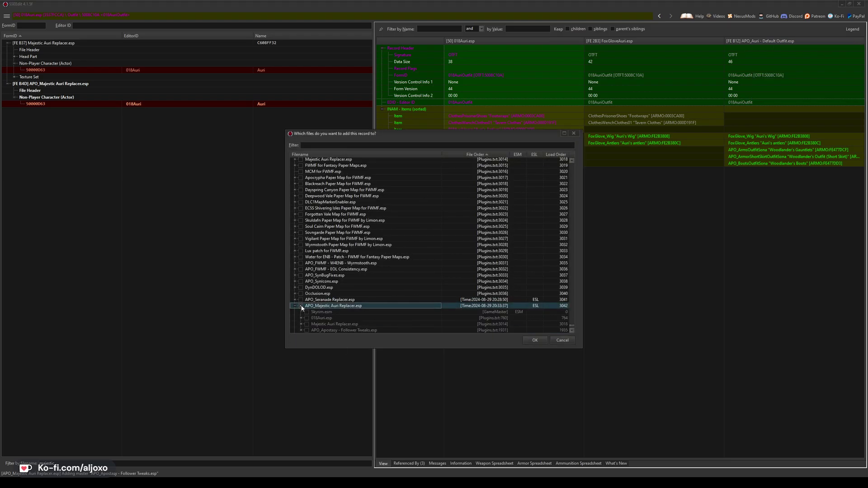
key("Return")
key("Return")
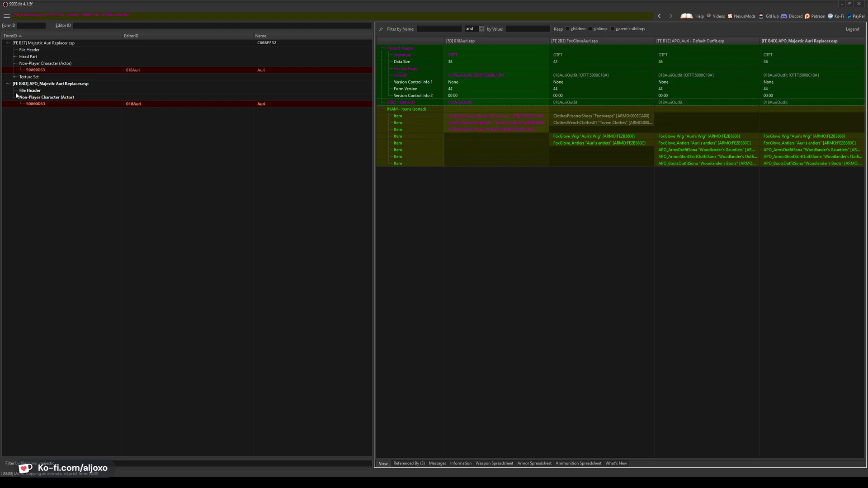
- Open the 018AuriOutfit override in APO_Majestic Auri Replacer.esp and remove the FoxGlove wig and antlers from its items
left_click(19, 85)
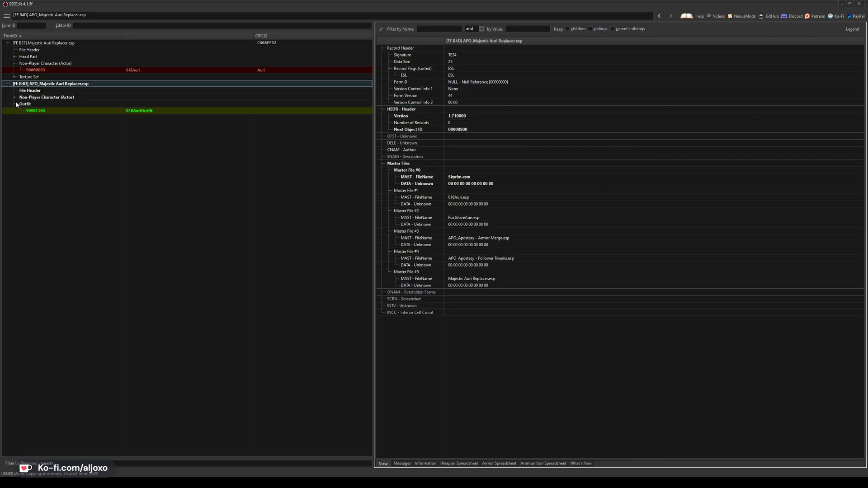
left_click(95, 117)
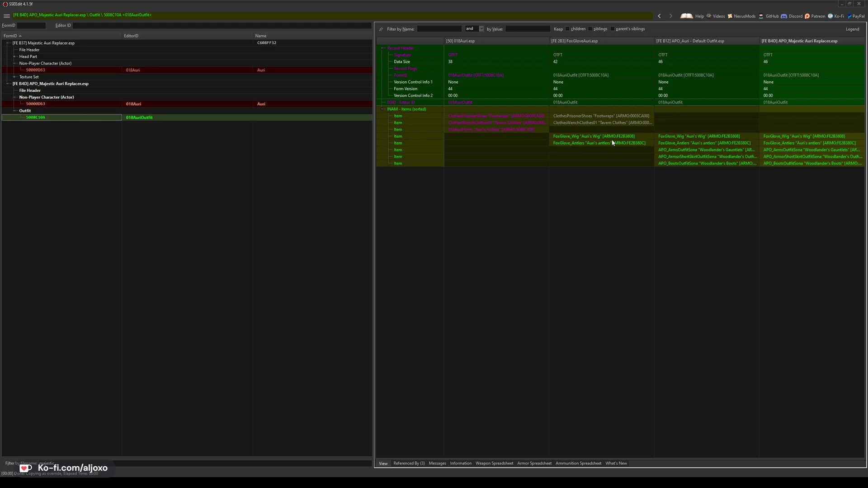
left_click(797, 145)
key("Up")
key("Delete")
key("Delete")
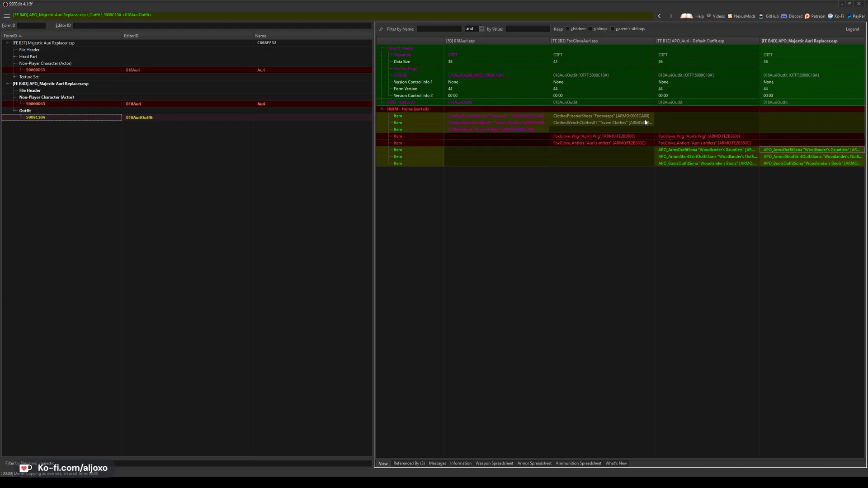
left_click_drag(688, 135, 770, 144)
left_click(777, 137)
key("Delete")
key("Delete")
- Review the 018Auri NPC override's texture lighting, face morph, face parts and tint layers for remaining conflicts
left_click(262, 104)
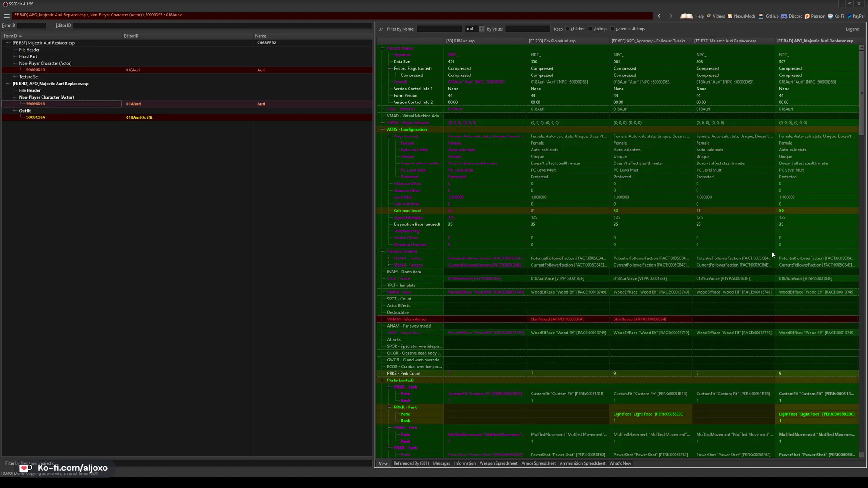
left_click_drag(862, 103, 856, 343)
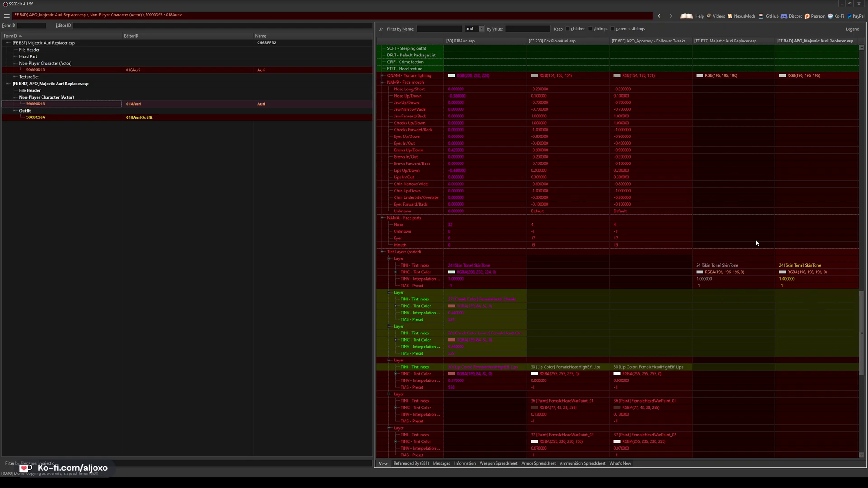
mouse_move(861, 325)
left_mouse_down()
mouse_move(852, 422)
mouse_move(843, 432)
left_mouse_up()
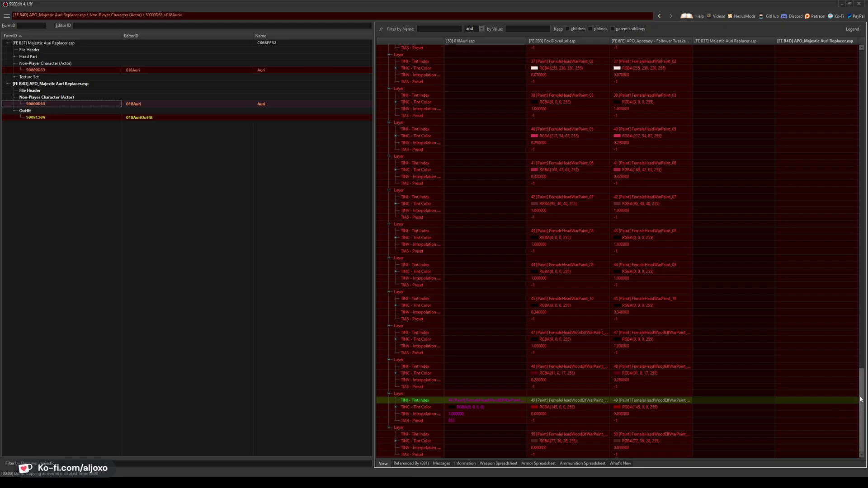
left_click_drag(861, 409, 854, 4)
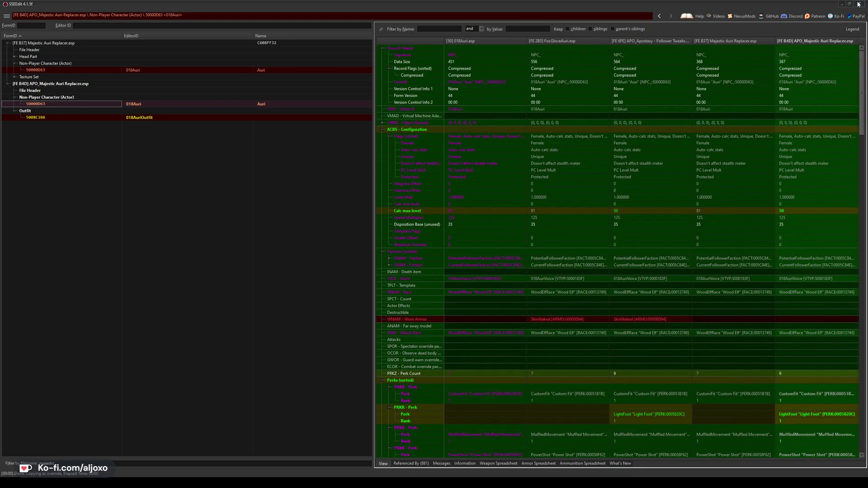
- Exit SSEEdit, saving APO_Seranade Replacer.esp and APO_Majestic Auri Replacer.esp, and return to Mod Organizer with the Notepad++ notes minimized
left_click(858, 4)
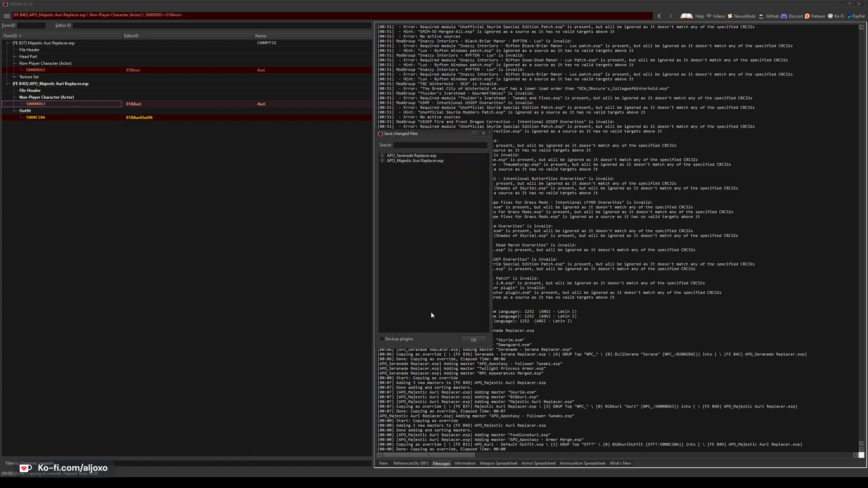
left_click(473, 340)
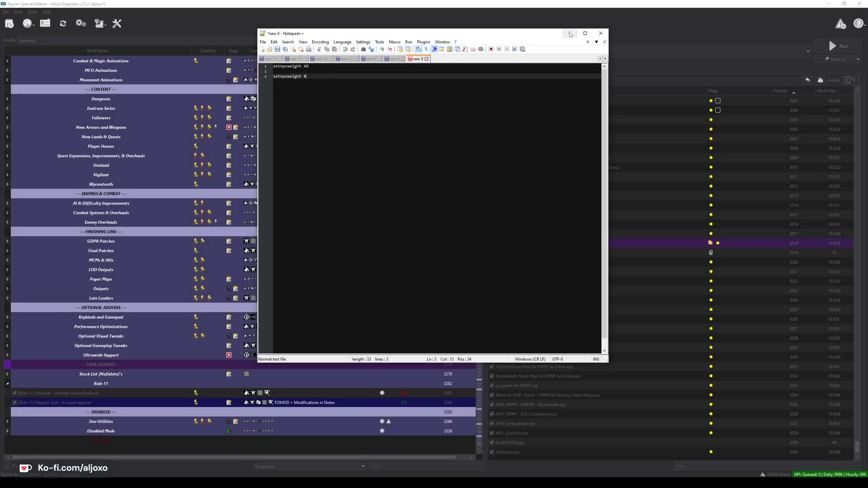
left_click(570, 34)
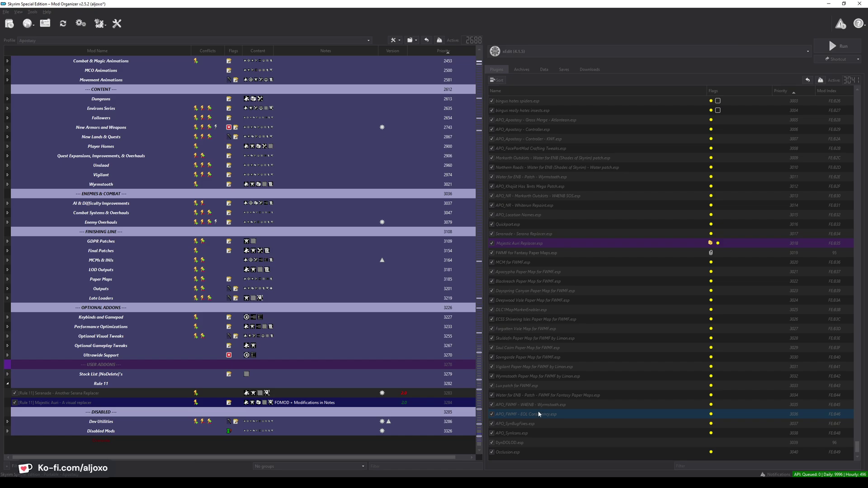
- Enable the new APO_Majestic Auri Replacer.esp and APO_Seranade Replacer.esp patches at the end of the plugin load order
left_click(505, 452)
left_click(510, 452, "shift")
right_click(510, 454)
left_click(524, 396)
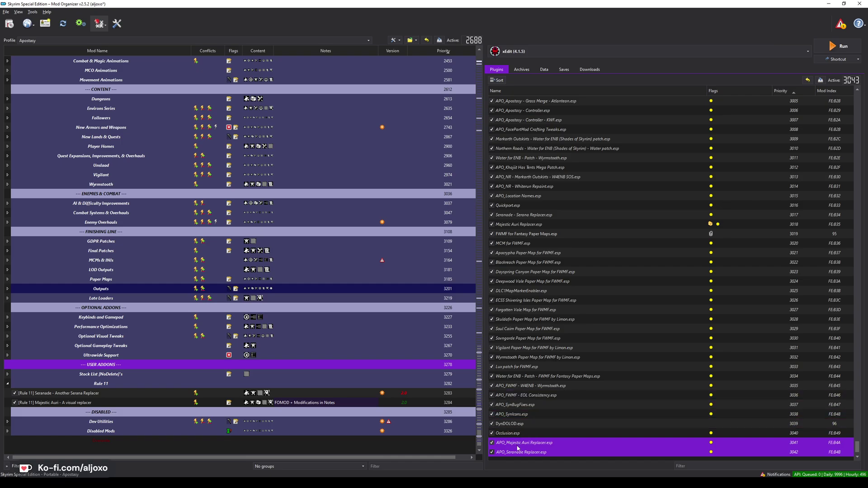
- Move each APO patch plugin directly below its replacer, with APO_Seranade Replacer.esp at priority 3018 and APO_Majestic Auri Replacer.esp at 3020
right_click(518, 448)
mouse_move(565, 416)
left_click(598, 421)
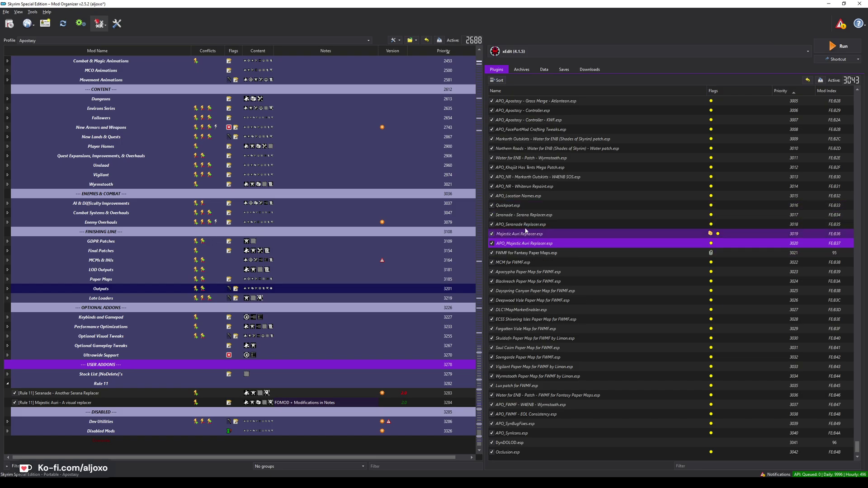
left_click(523, 243)
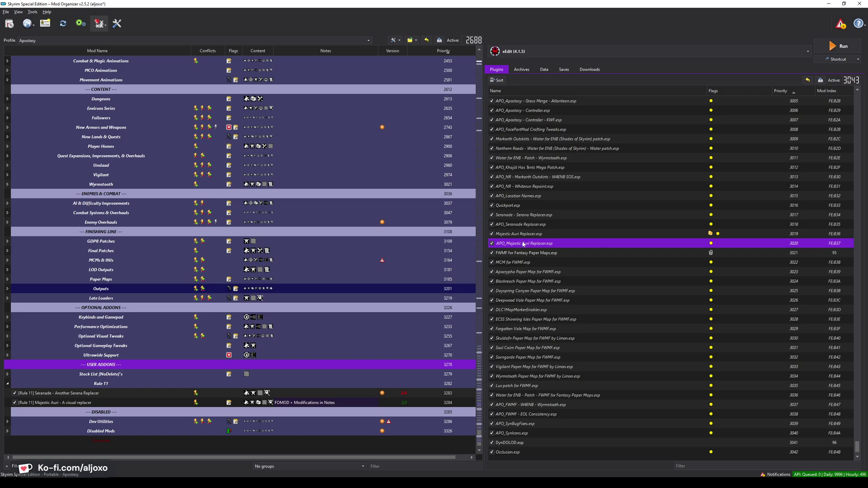